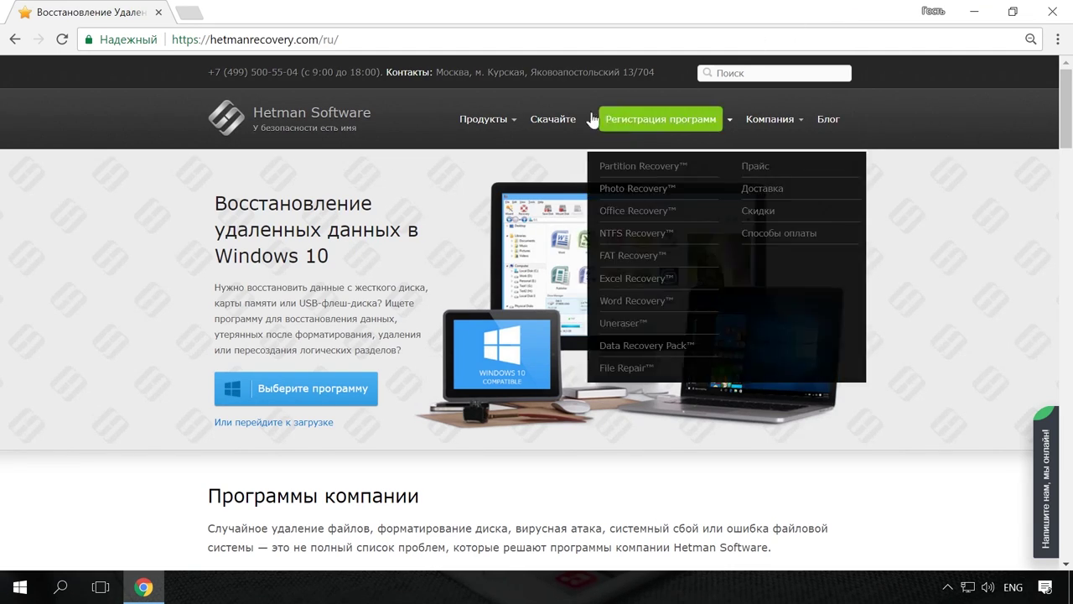
- View the Hetman Partition Recovery product page
click(526, 170)
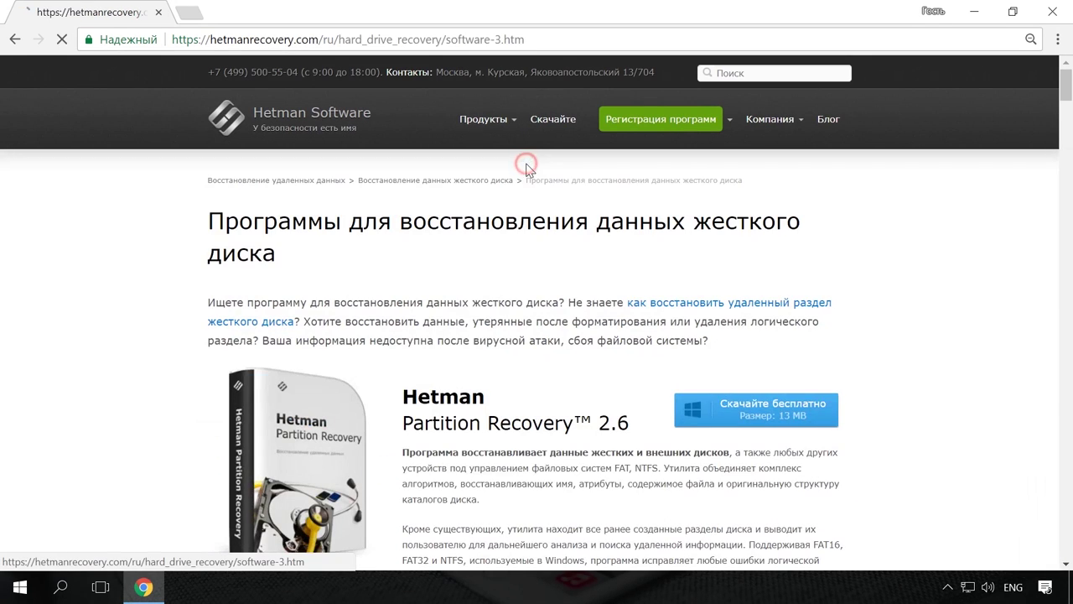
scroll(528, 185, down, 1)
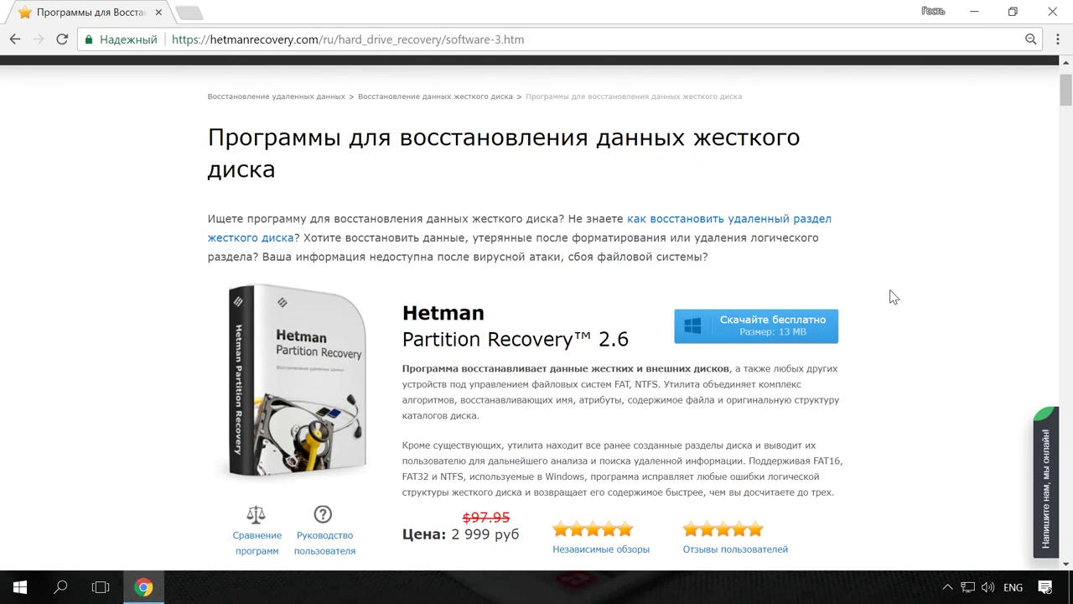
scroll(889, 269, up, 1)
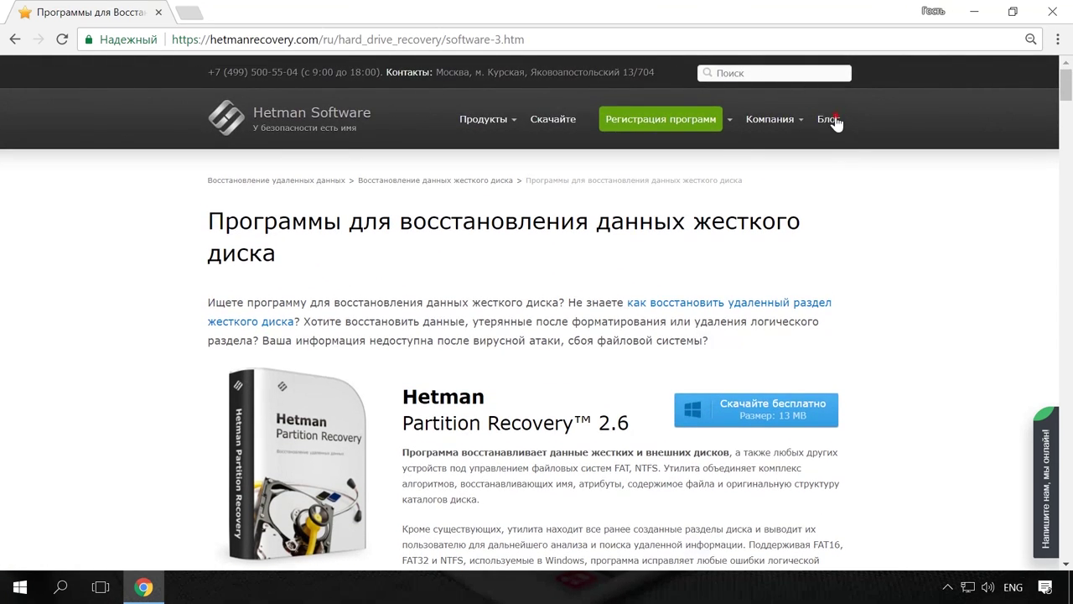
- Browse down through the Hetman blog's list of articles
click(833, 121)
scroll(920, 210, down, 3)
scroll(920, 220, down, 2)
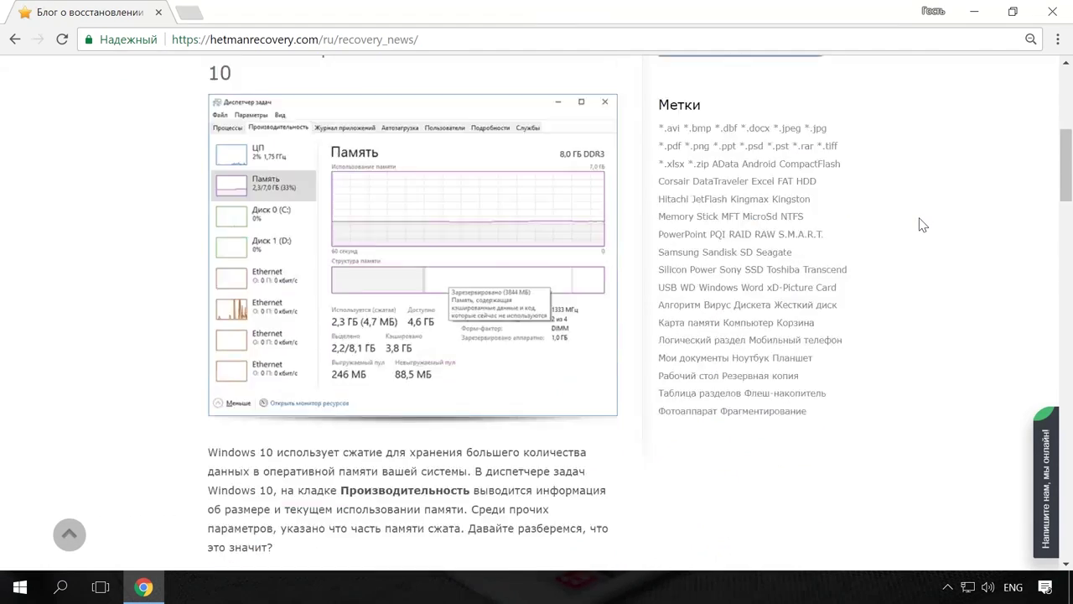
scroll(920, 223, down, 2)
scroll(921, 225, down, 4)
scroll(920, 223, down, 4)
scroll(611, 201, down, 1)
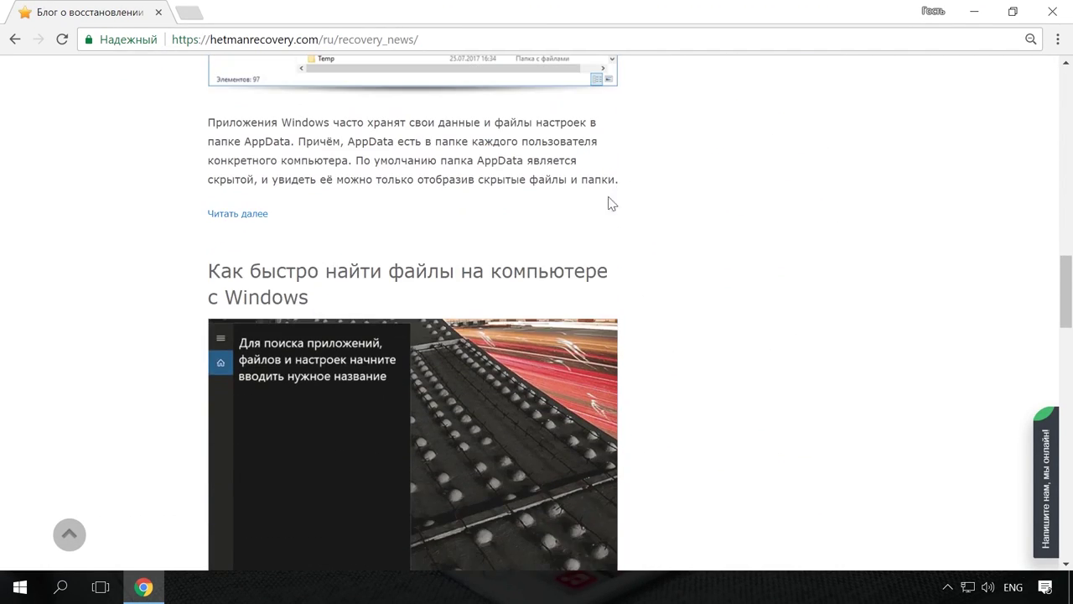
- Read the article on finding files in Windows, then bring up the live chat
click(575, 276)
scroll(592, 278, down, 1)
scroll(599, 275, down, 2)
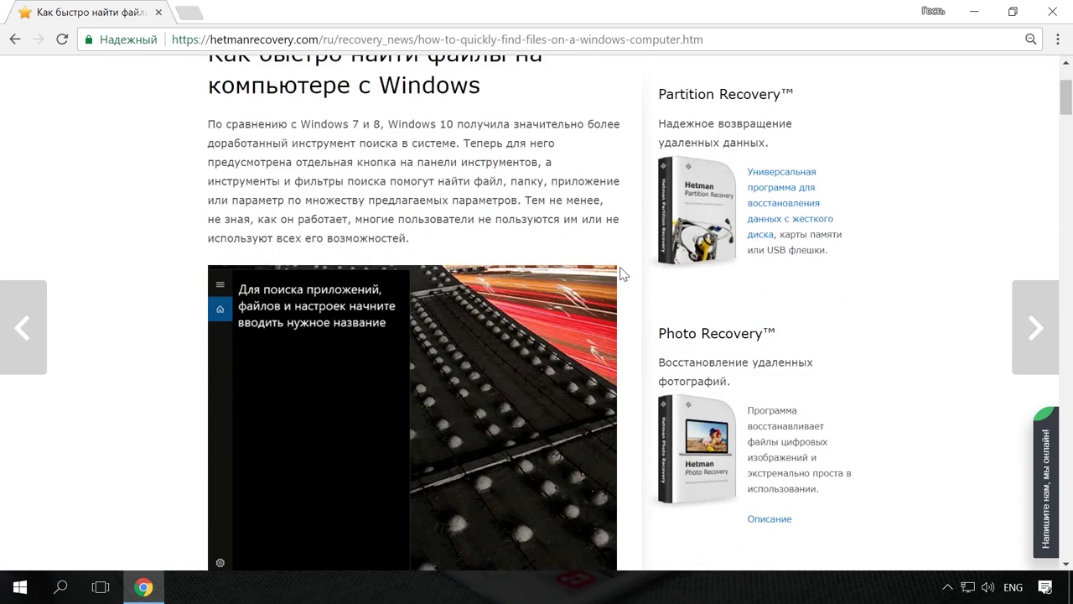
scroll(616, 270, down, 3)
scroll(623, 268, up, 5)
scroll(623, 269, up, 1)
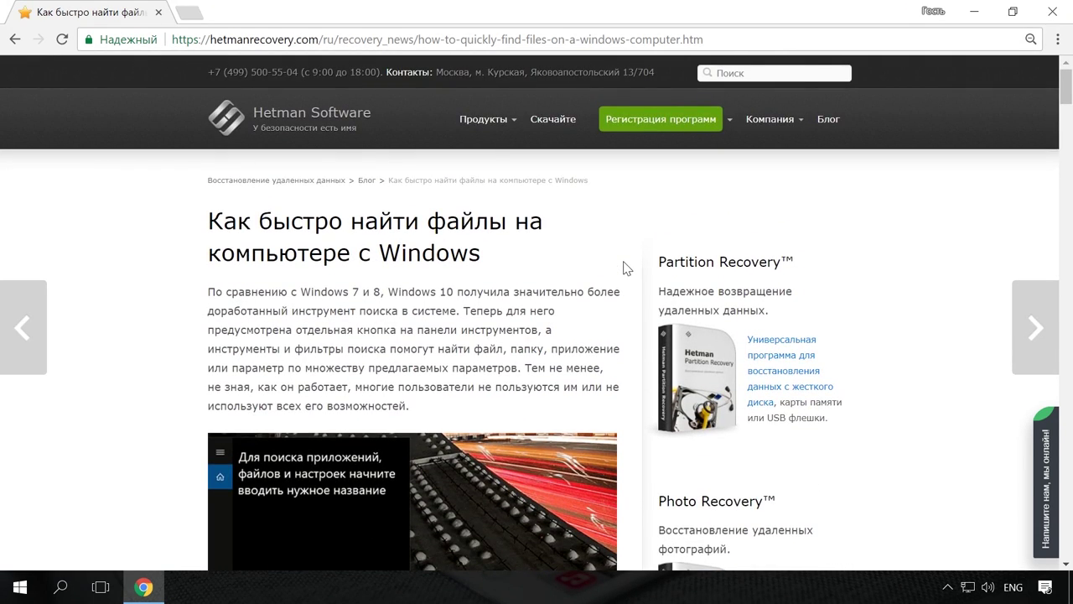
click(1042, 470)
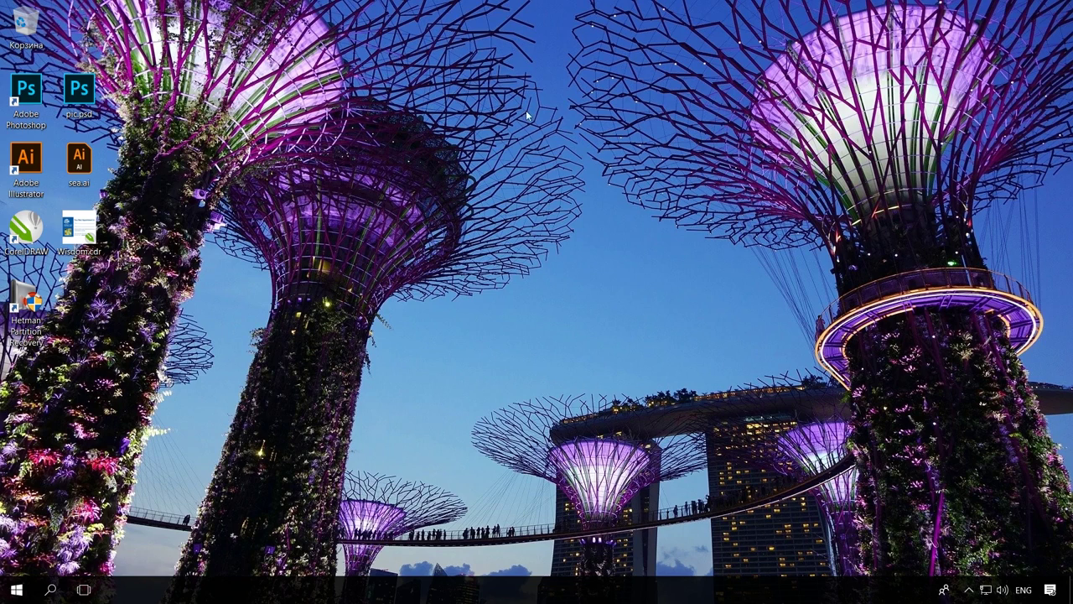
- Open pic.psd from the desktop in Photoshop and show the Файл menu
double_click(95, 99)
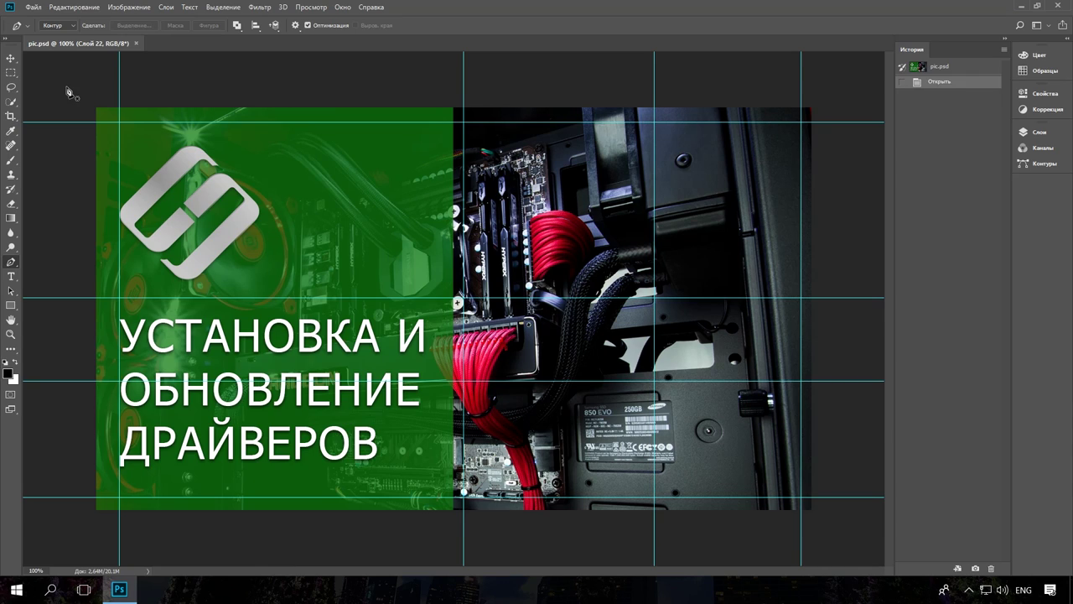
click(67, 90)
click(38, 10)
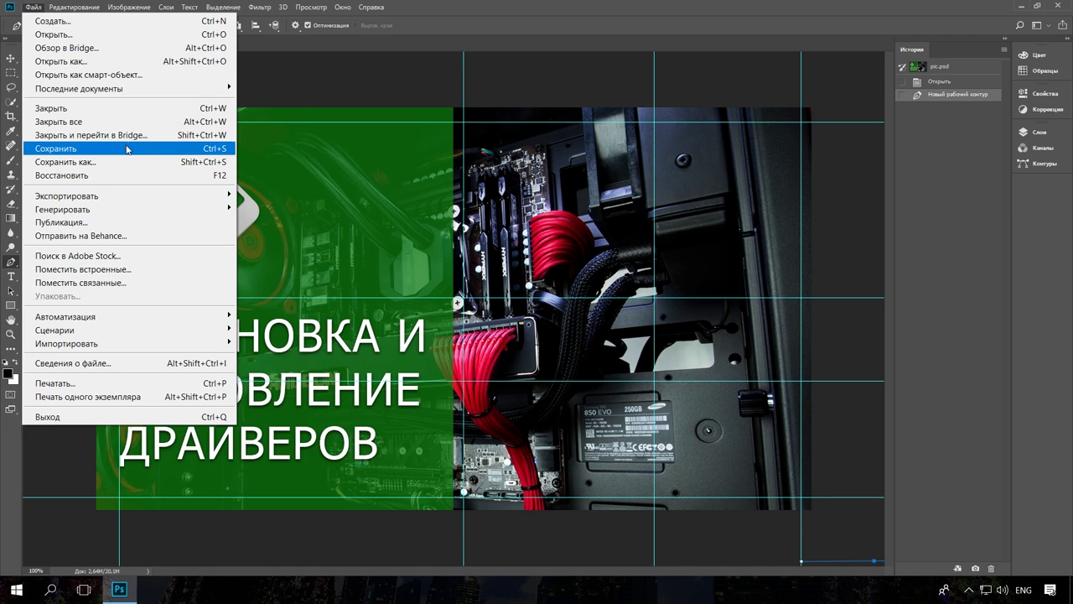
- Dismiss the Файл menu and reach Редактирование > Настройки > Обработка файлов
click(255, 92)
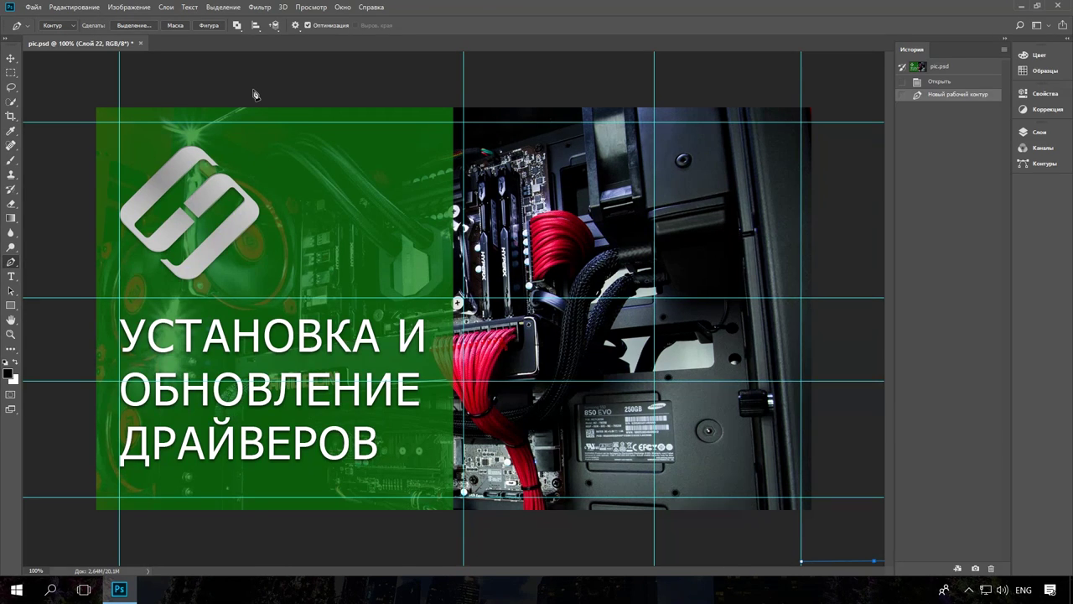
click(84, 8)
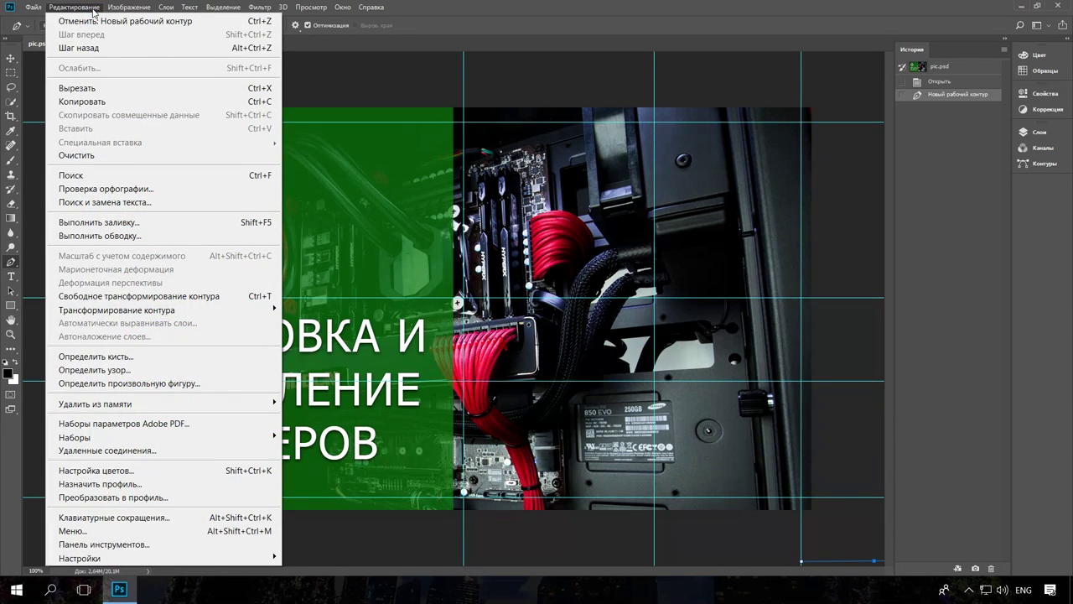
click(226, 553)
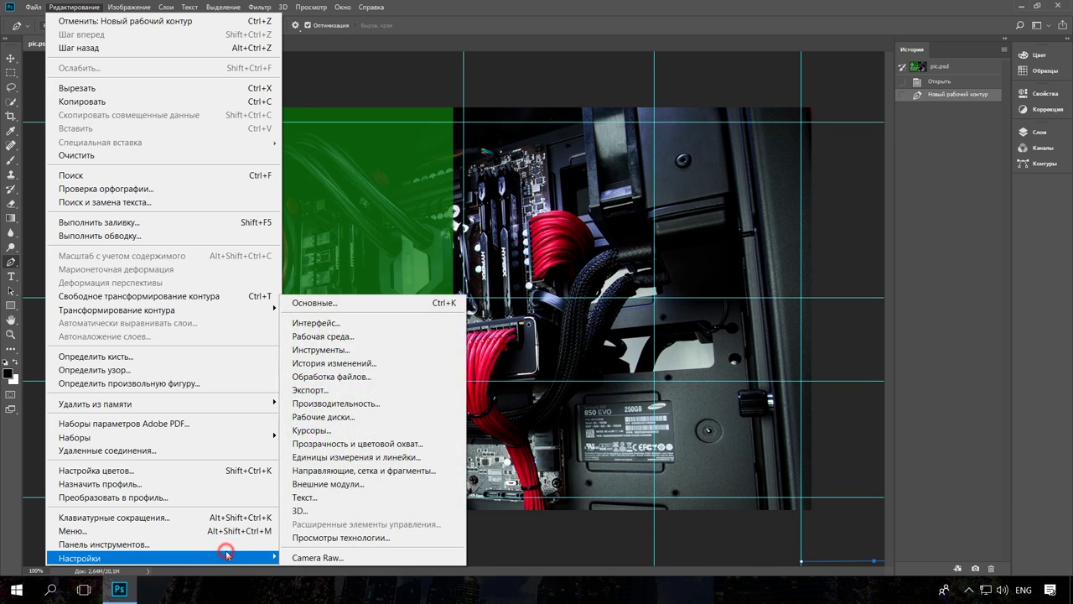
click(356, 379)
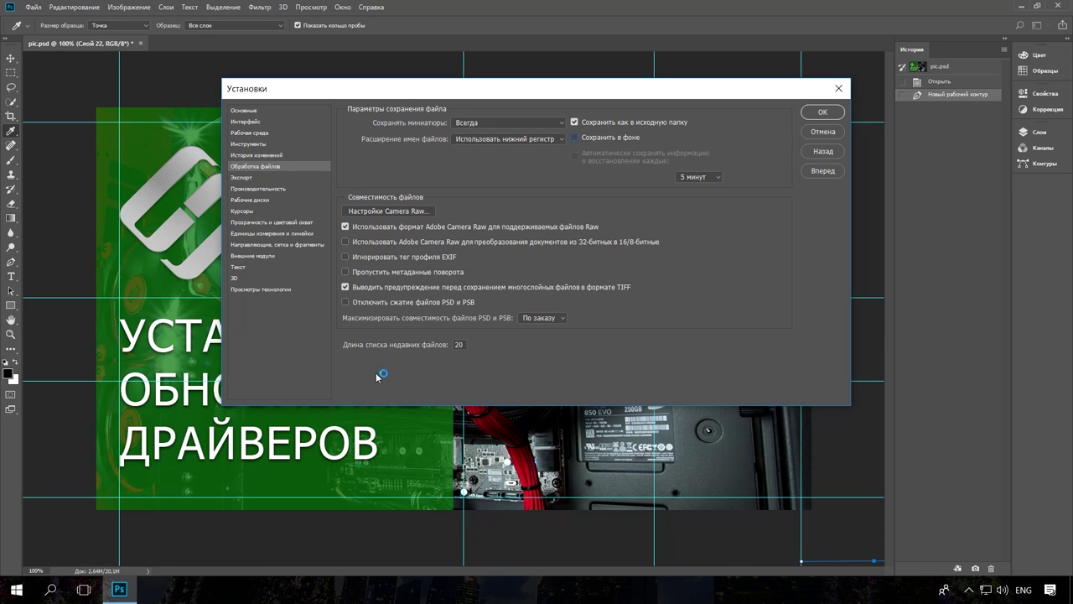
- Enable Save in Background and recovery auto-save every 5 minutes, then minimize Photoshop
click(575, 139)
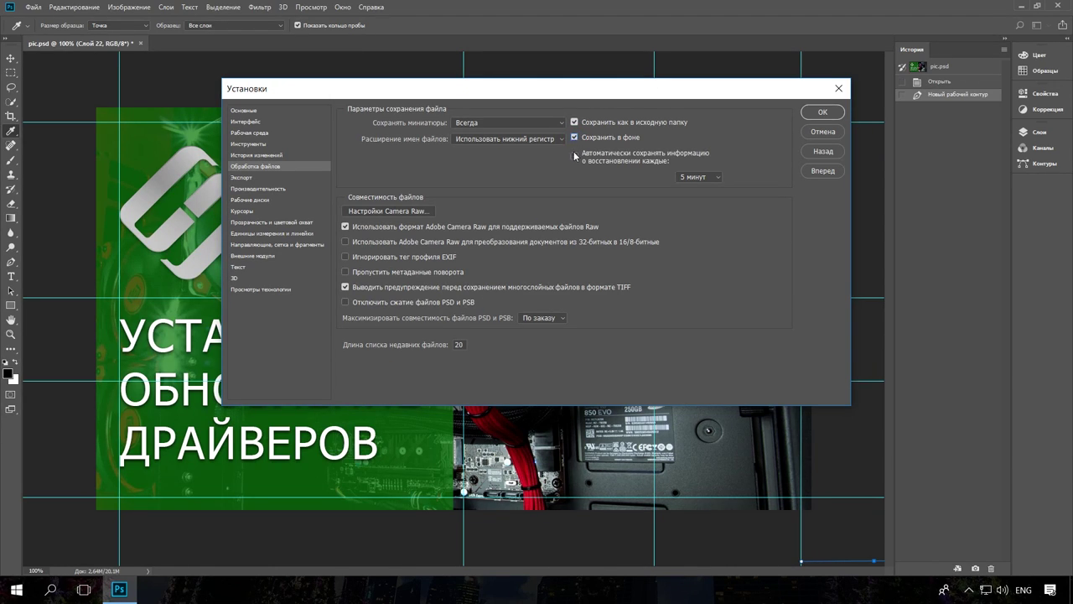
click(576, 156)
click(718, 179)
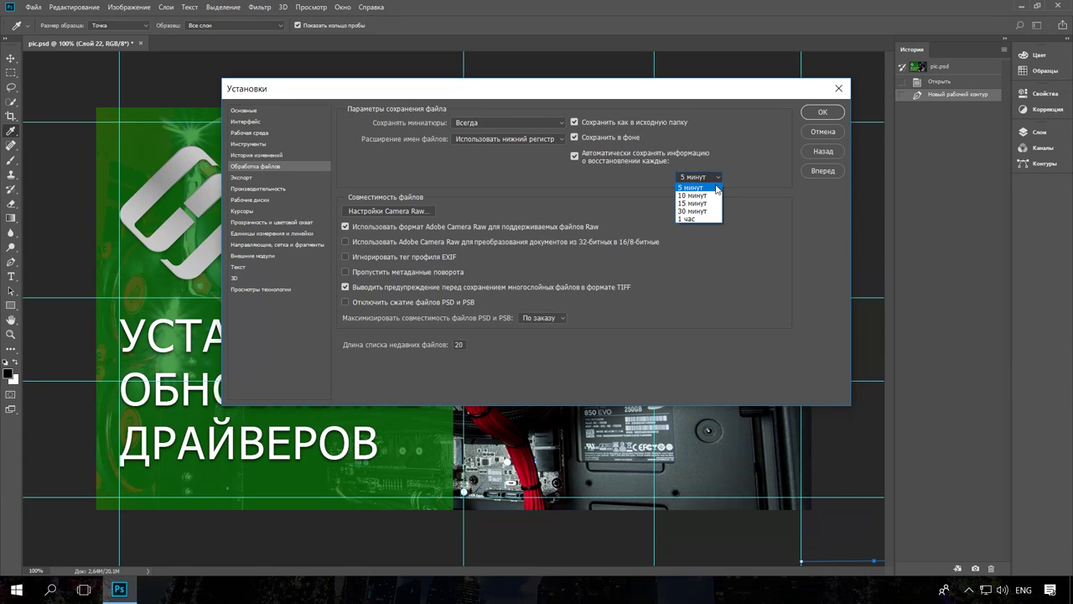
click(718, 195)
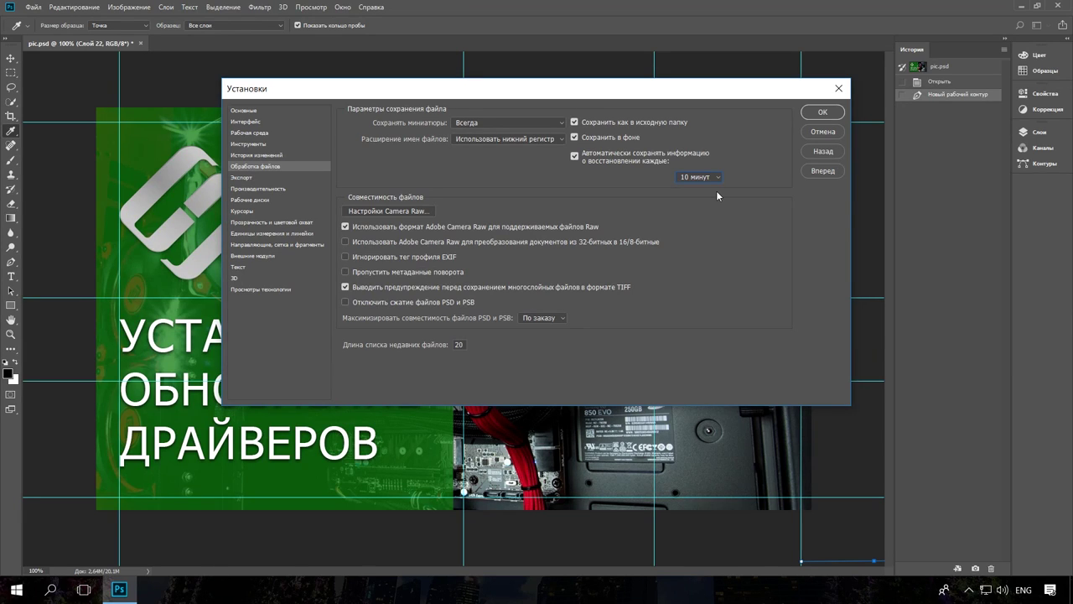
click(718, 178)
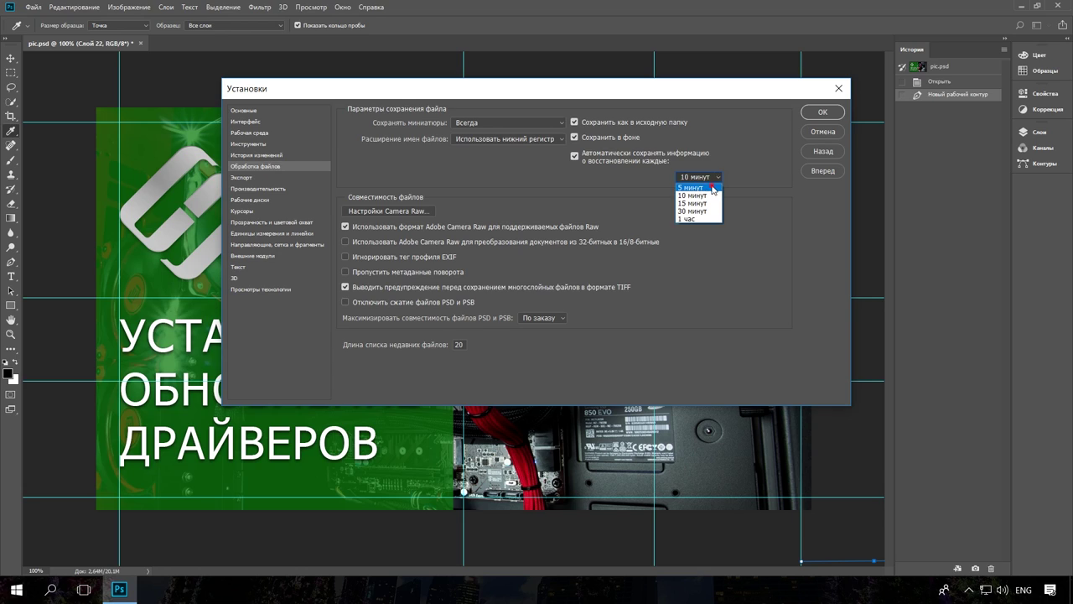
click(712, 187)
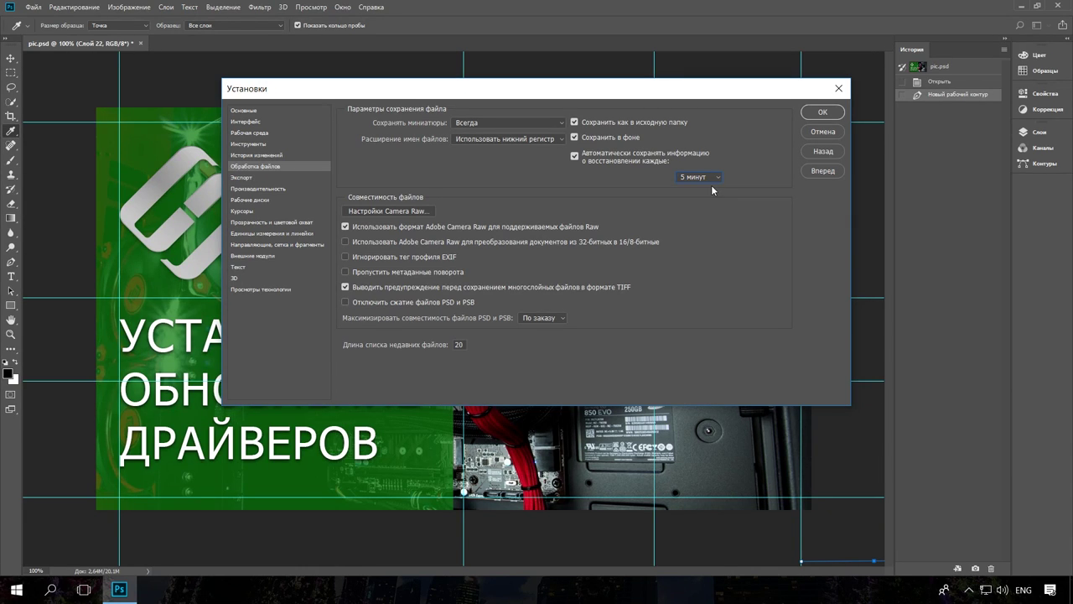
click(819, 115)
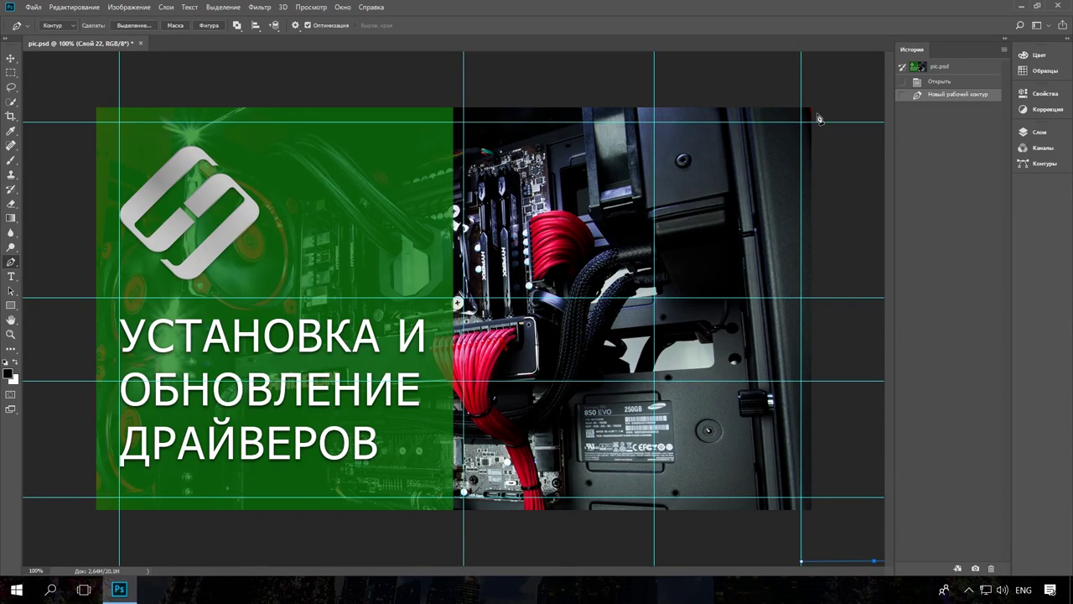
click(1024, 7)
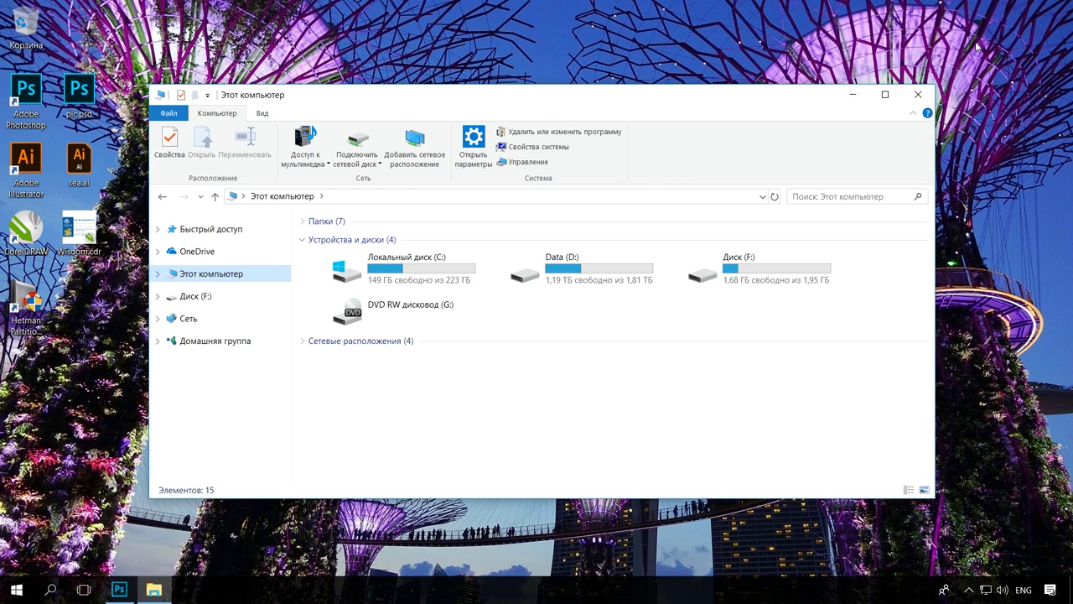
- Browse C:\Пользователи\user\AppData\Roaming\Adobe\Adobe Photoshop CC 2018\AutoRecover
double_click(457, 267)
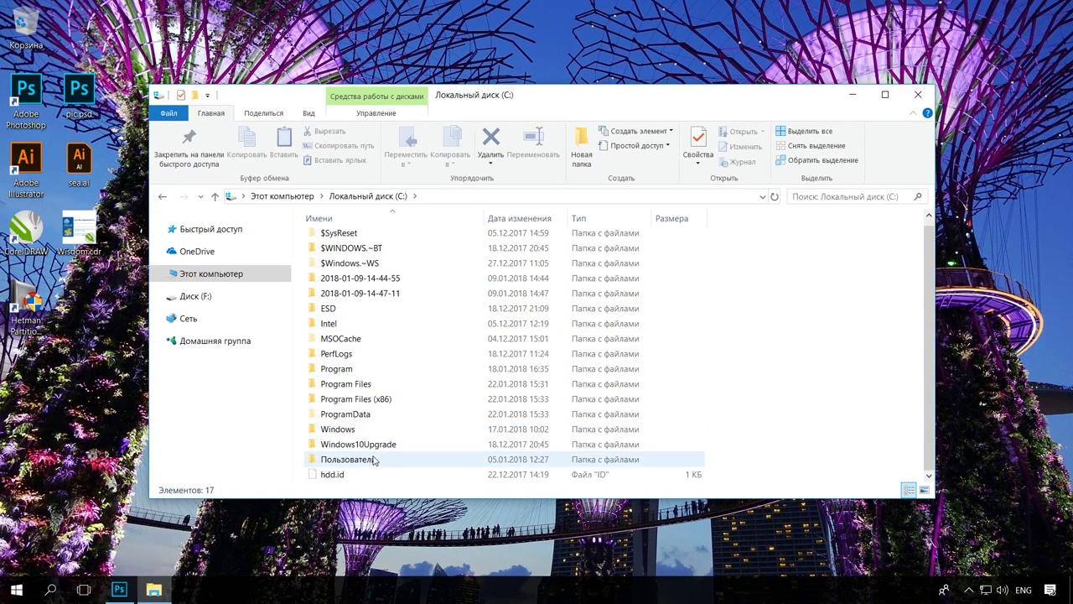
double_click(374, 461)
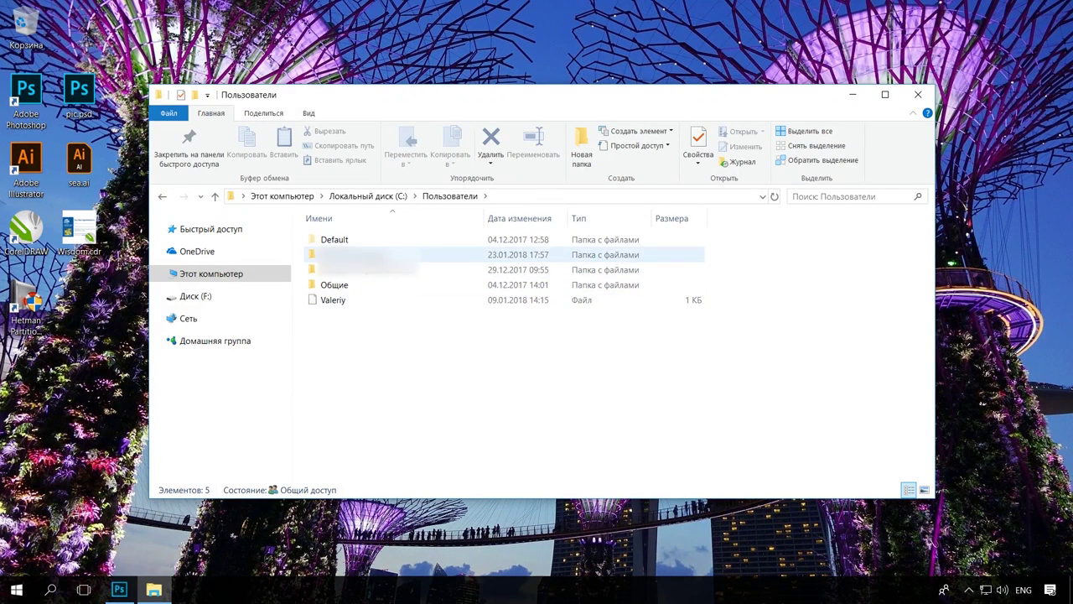
double_click(372, 254)
click(361, 270)
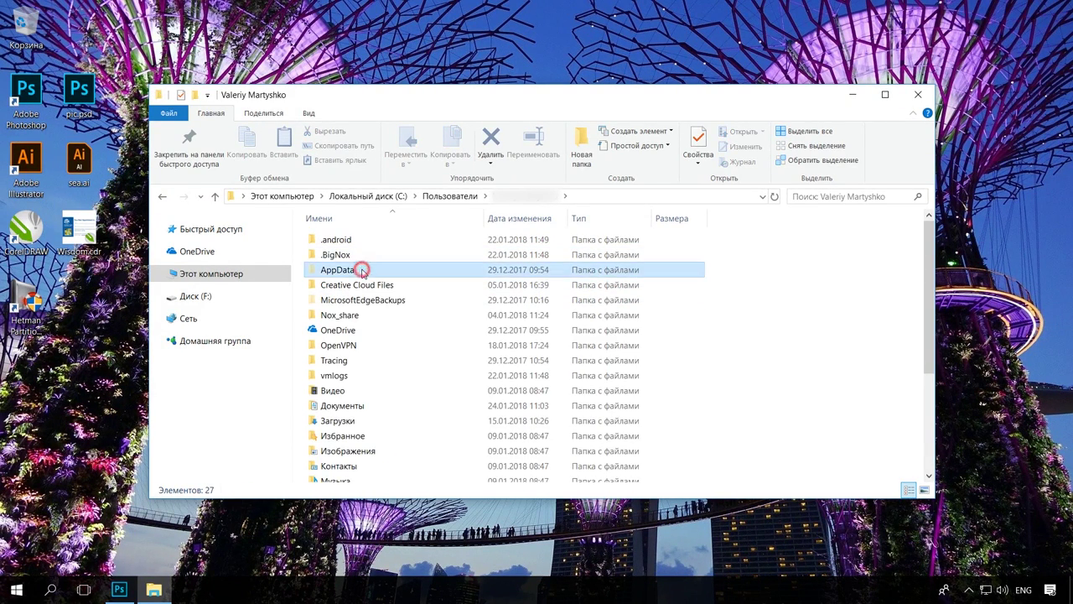
double_click(362, 270)
double_click(362, 271)
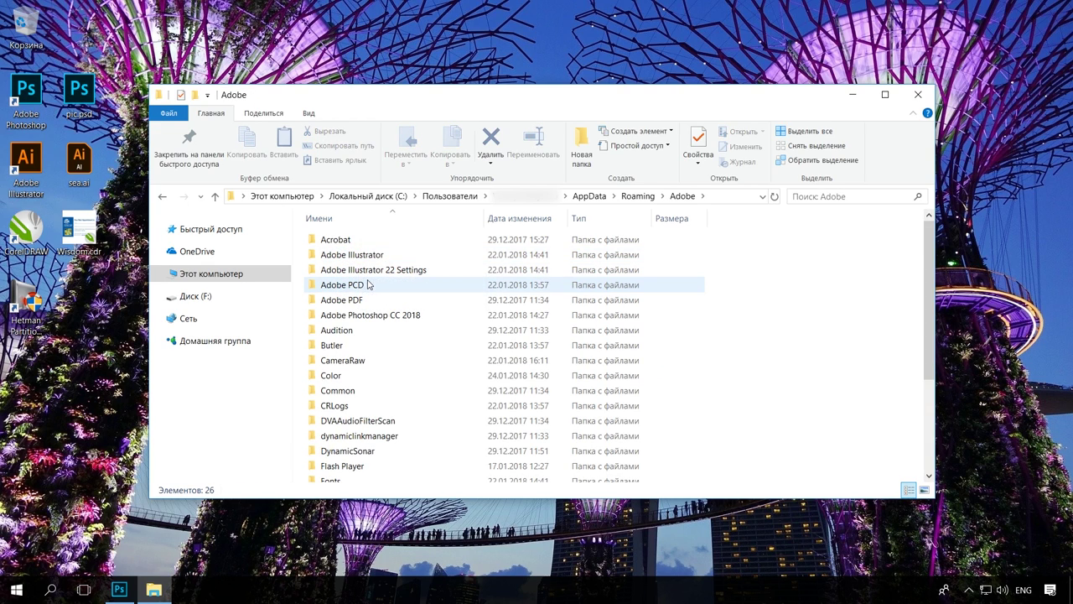
double_click(419, 316)
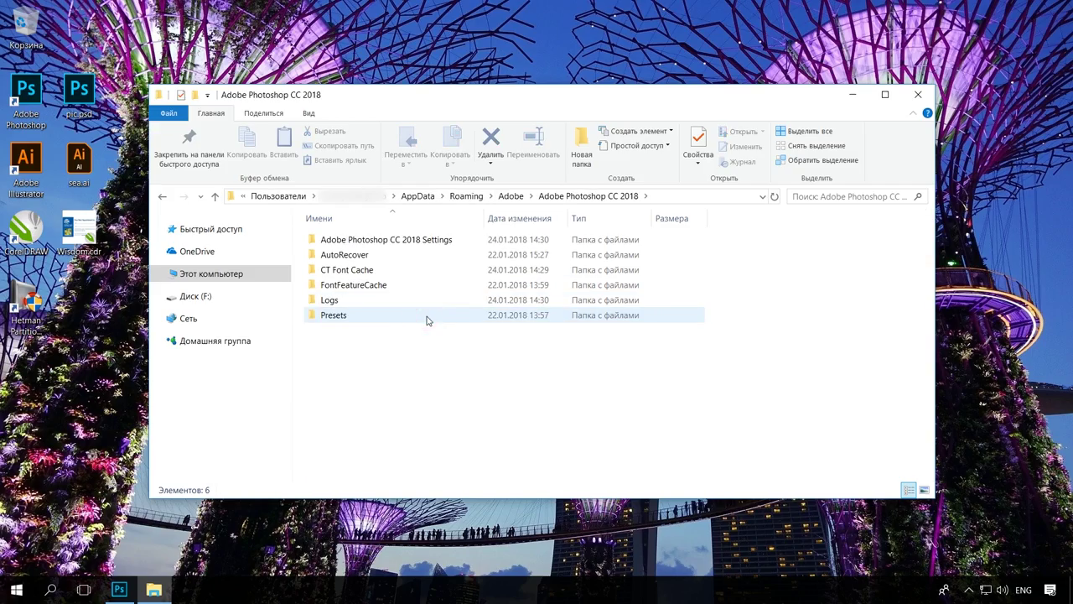
double_click(419, 255)
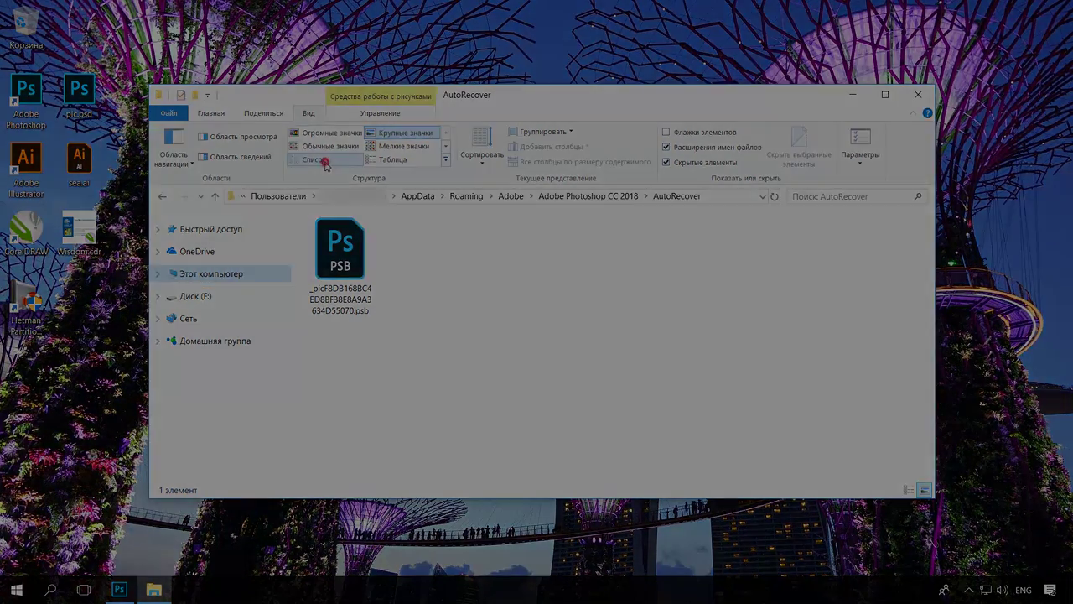
- Sort AutoRecover by date, open the .psb in Photoshop CC 2018, then open sea.ai
click(407, 160)
click(584, 219)
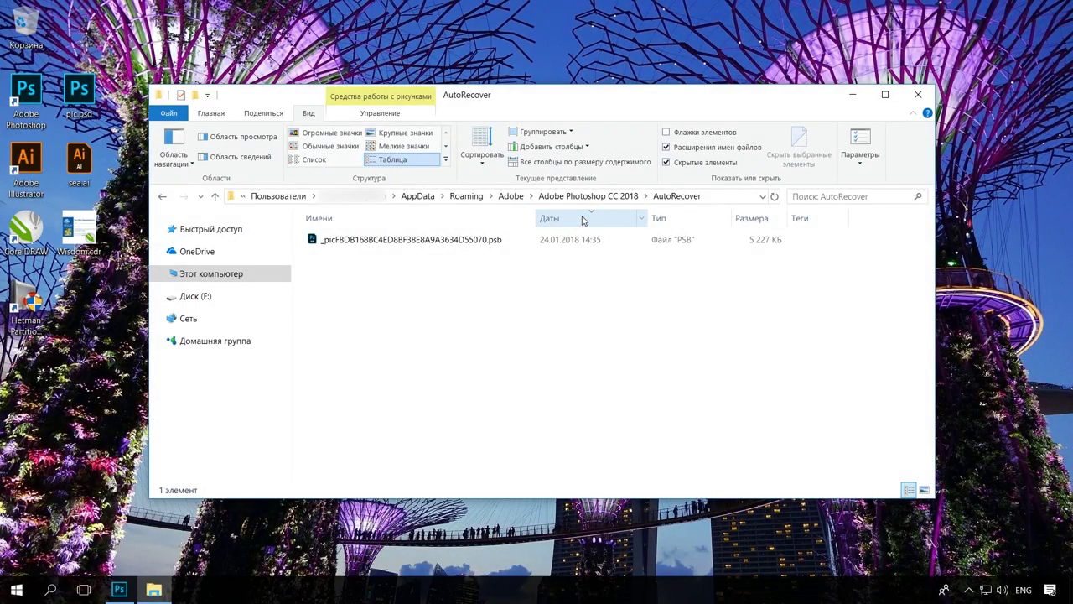
click(462, 242)
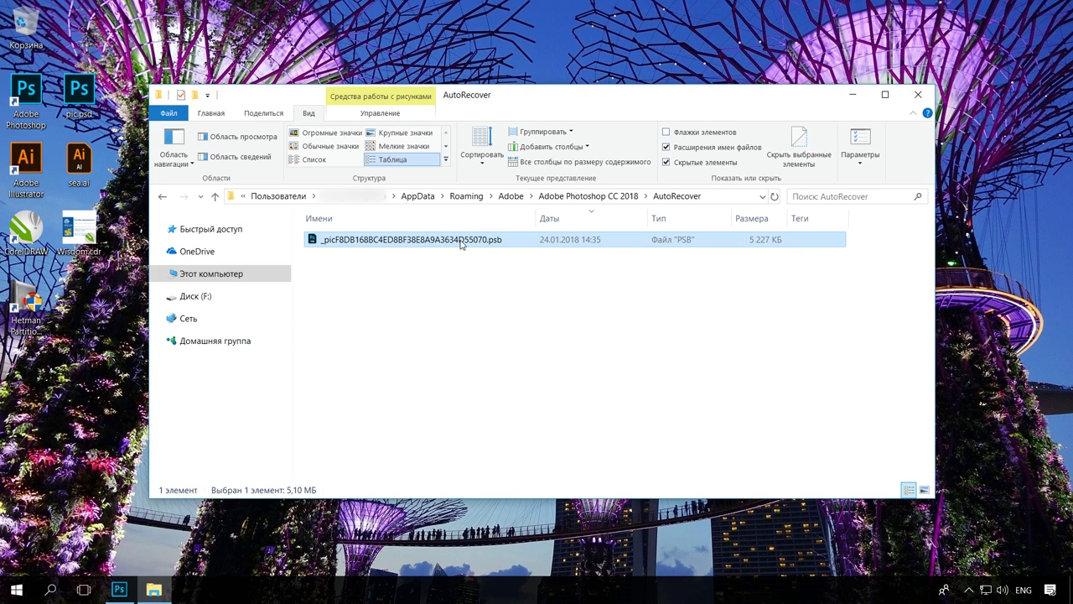
double_click(461, 242)
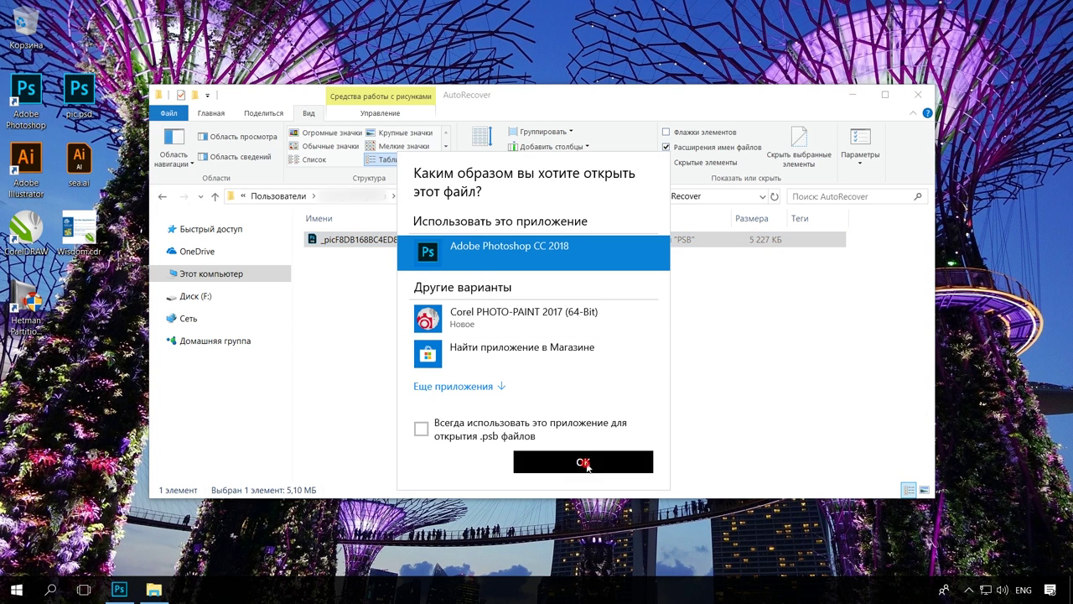
click(585, 463)
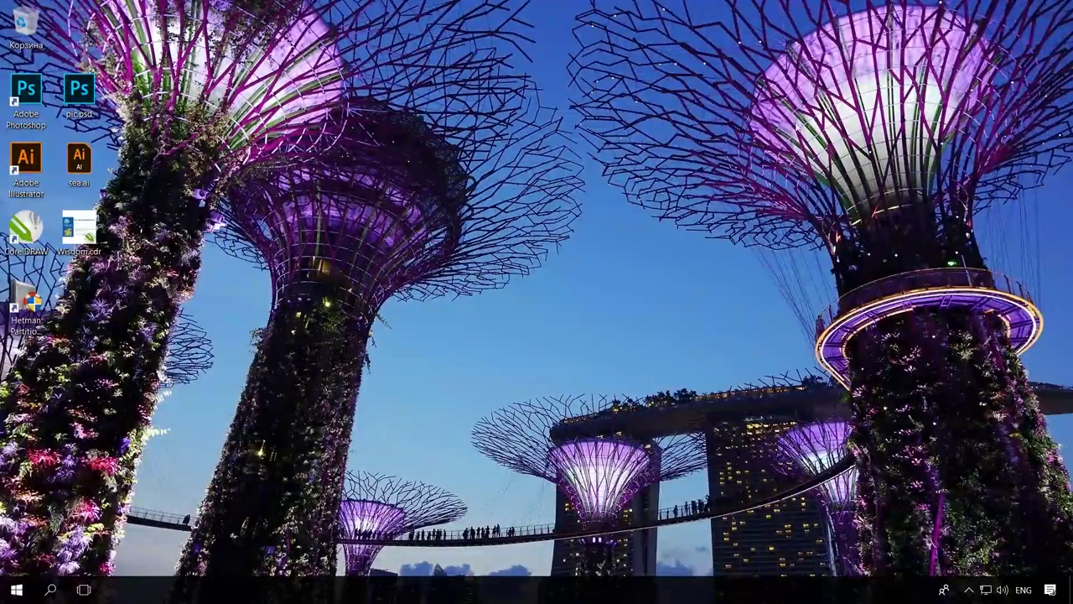
double_click(82, 161)
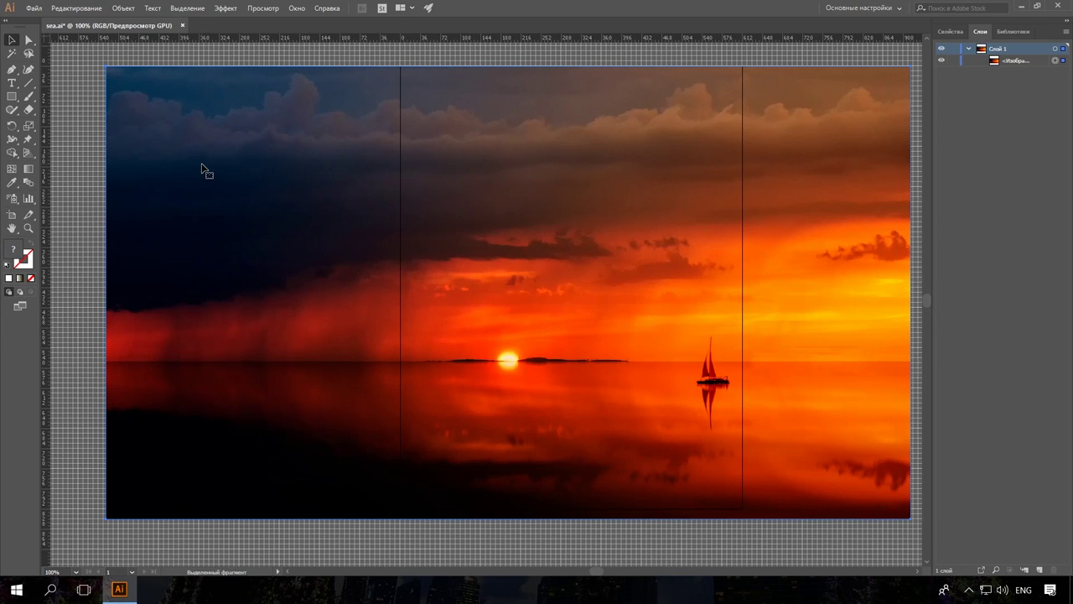
- Show Illustrator's Файл menu over the sea.ai seascape
click(34, 8)
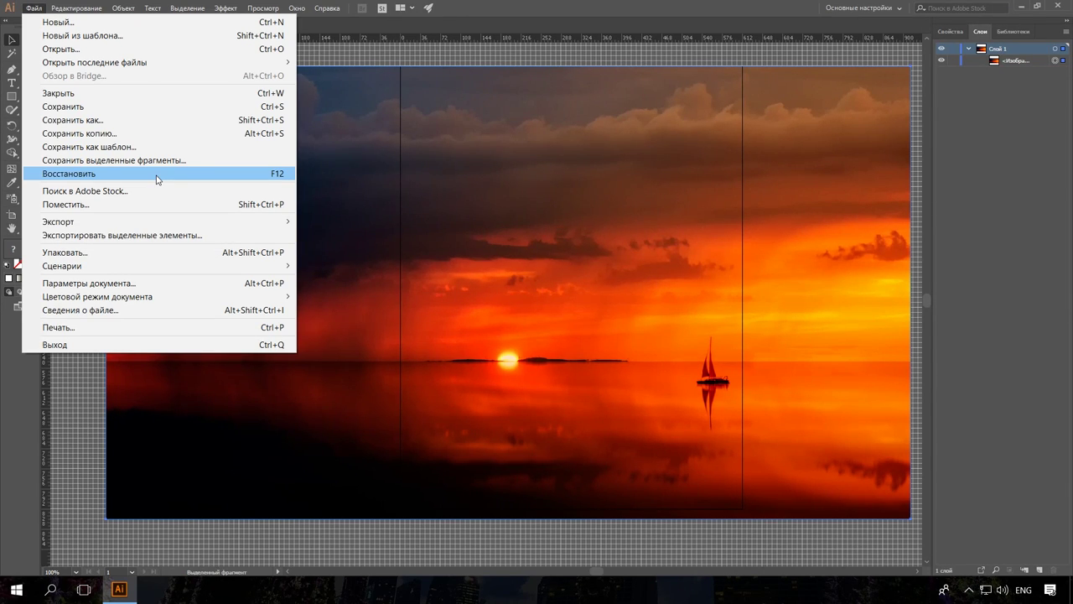
- Close the Файл menu unused and bring up the Редактирование menu
click(326, 178)
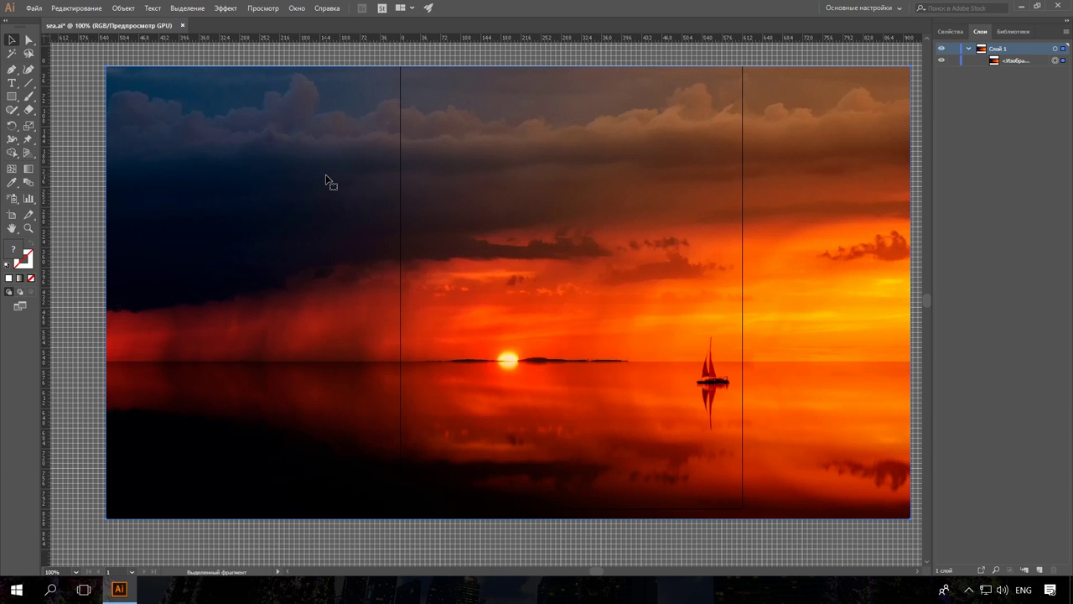
click(99, 10)
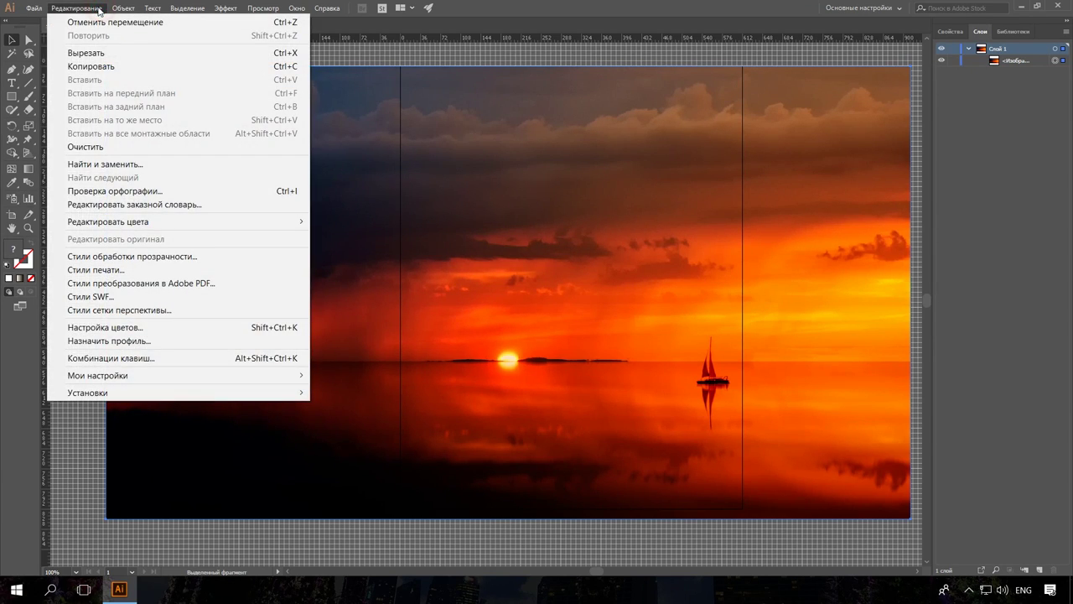
- Set data recovery autosave to 30 с under Обработка файлов и буфер обмена, then open the folder chooser
click(270, 392)
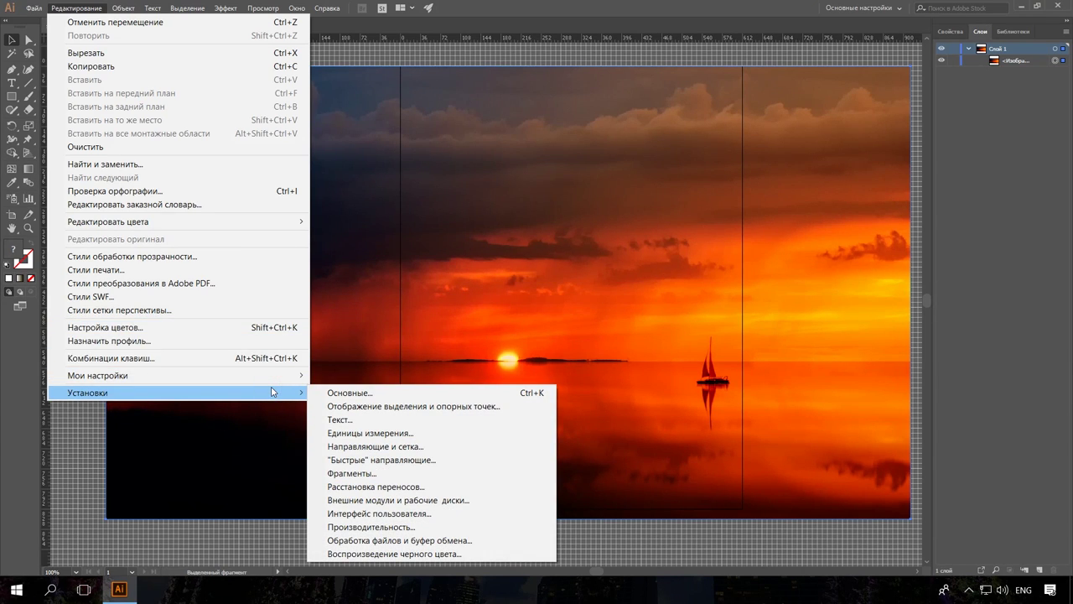
click(501, 541)
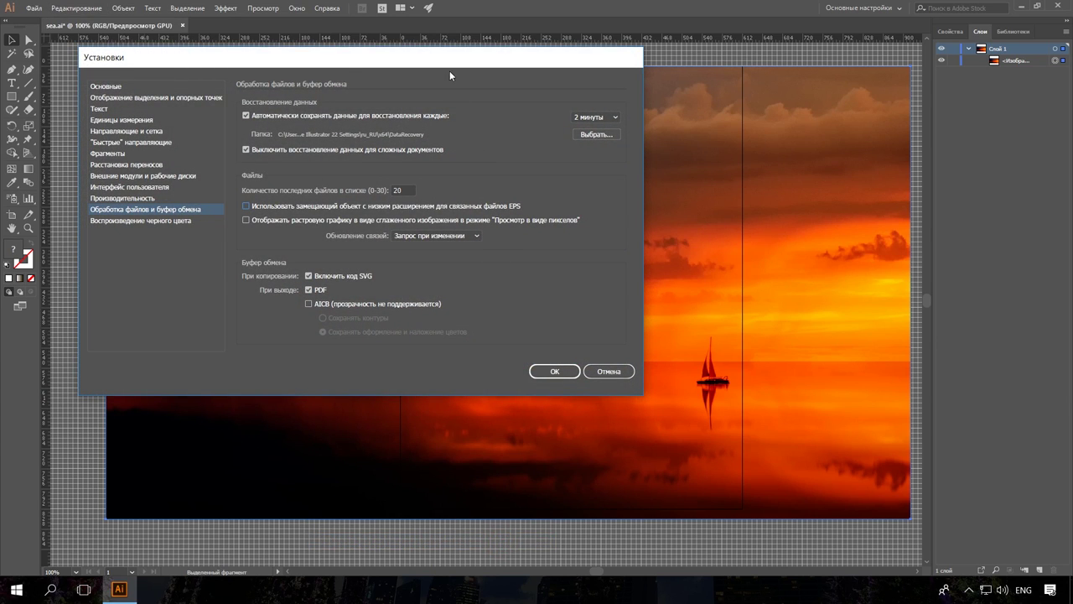
drag(445, 65, 587, 121)
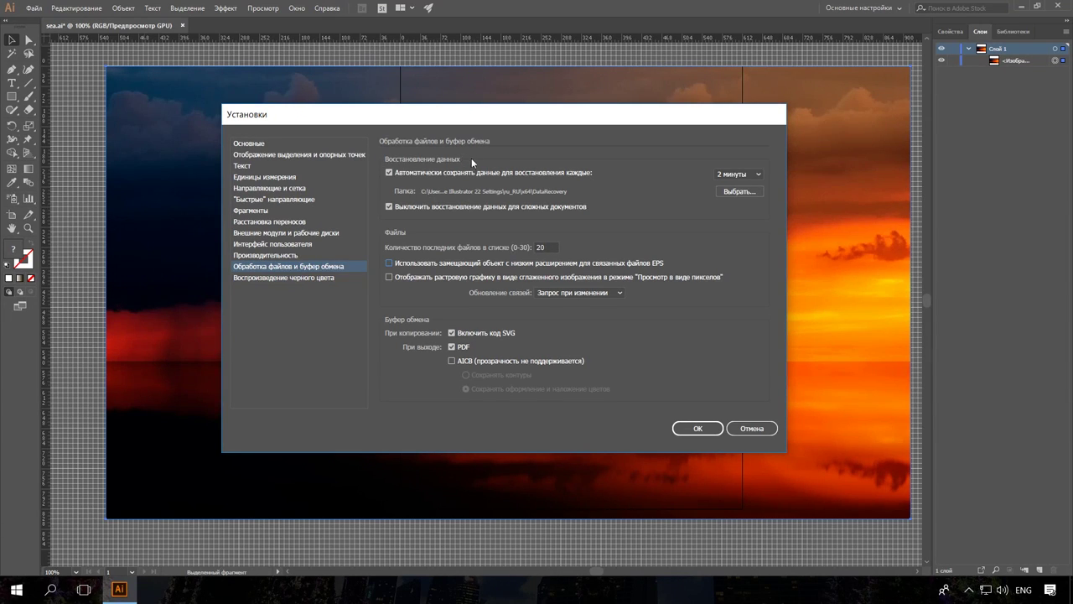
click(758, 176)
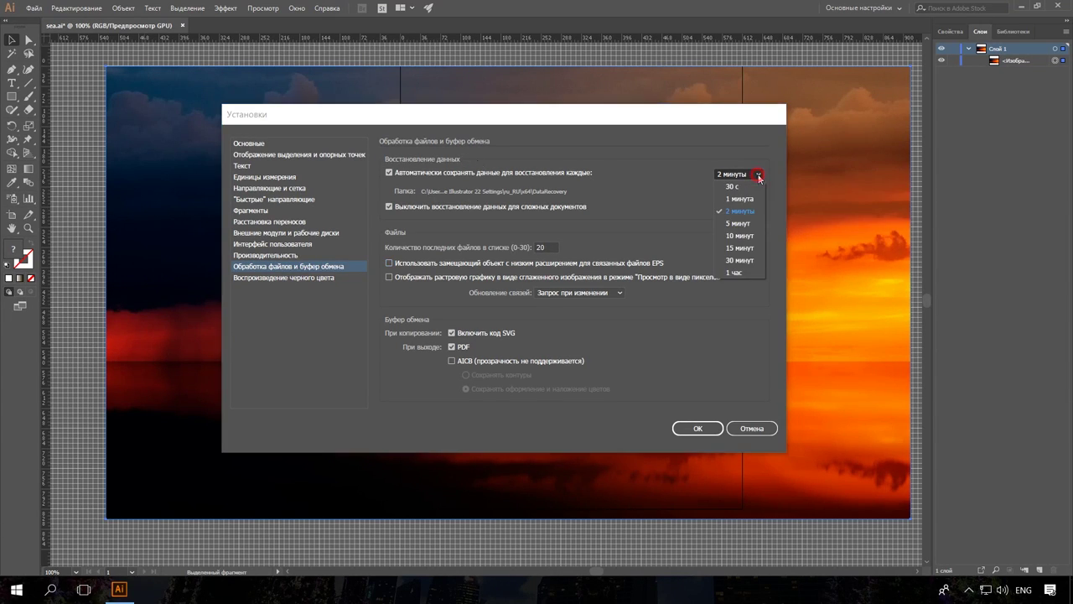
click(760, 186)
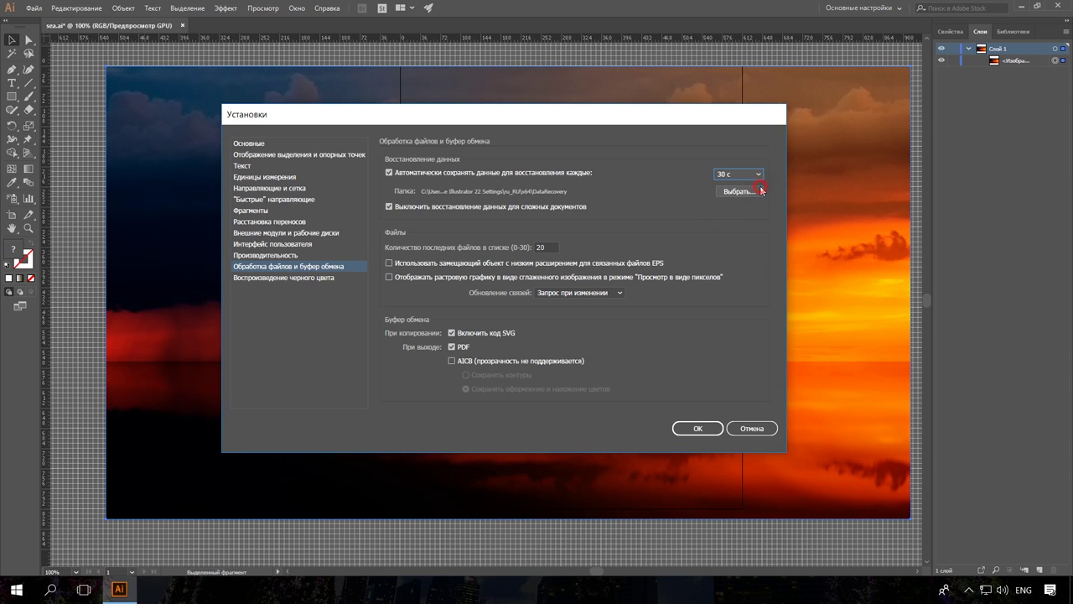
click(760, 192)
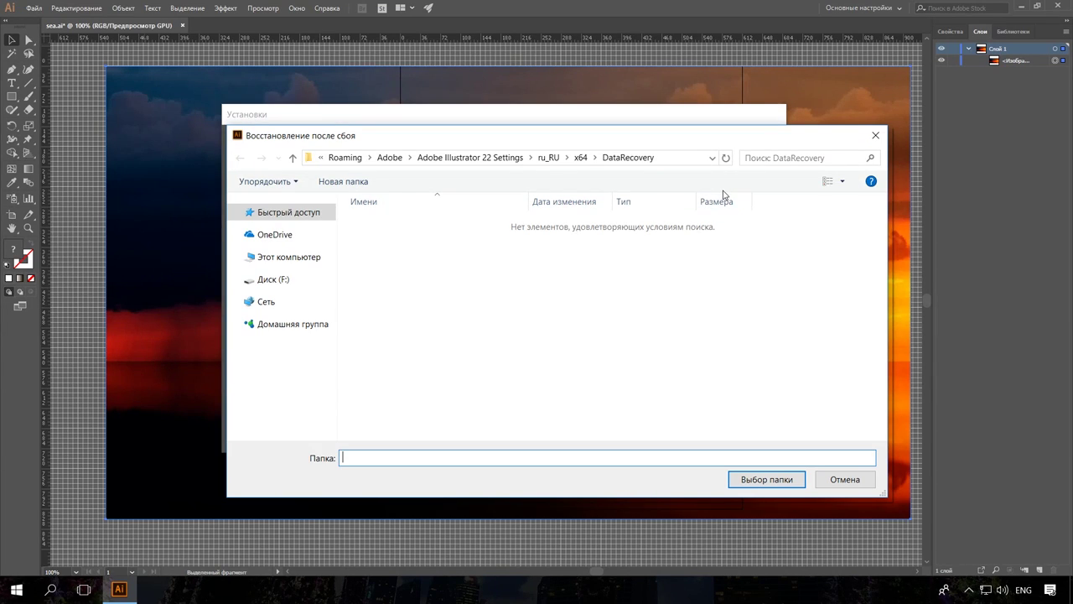
- Keep DataRecovery as the recovery folder, confirm Установки, and minimize Illustrator
click(680, 159)
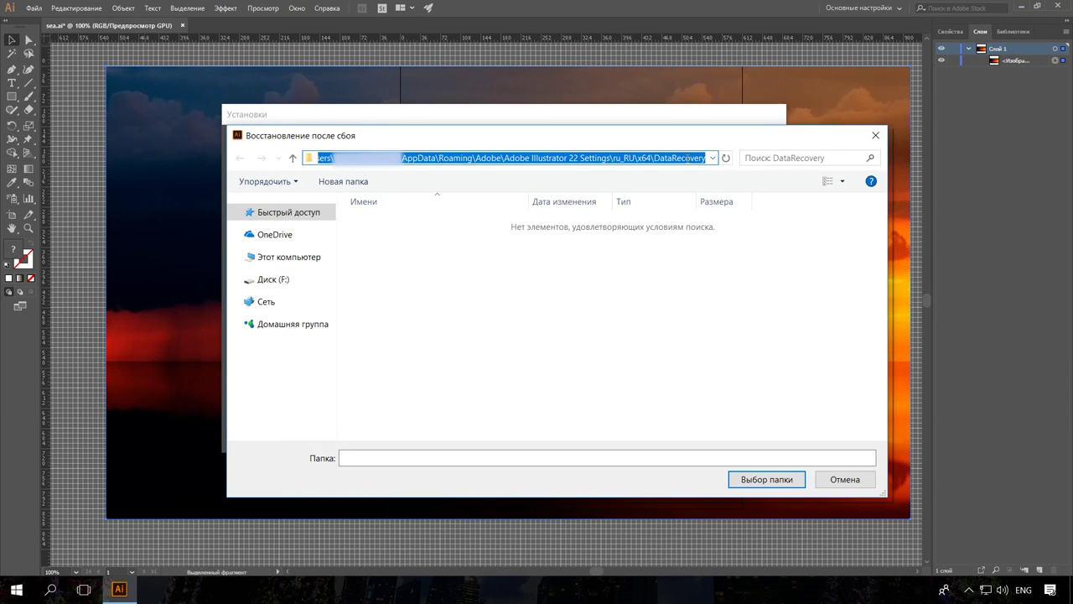
click(687, 158)
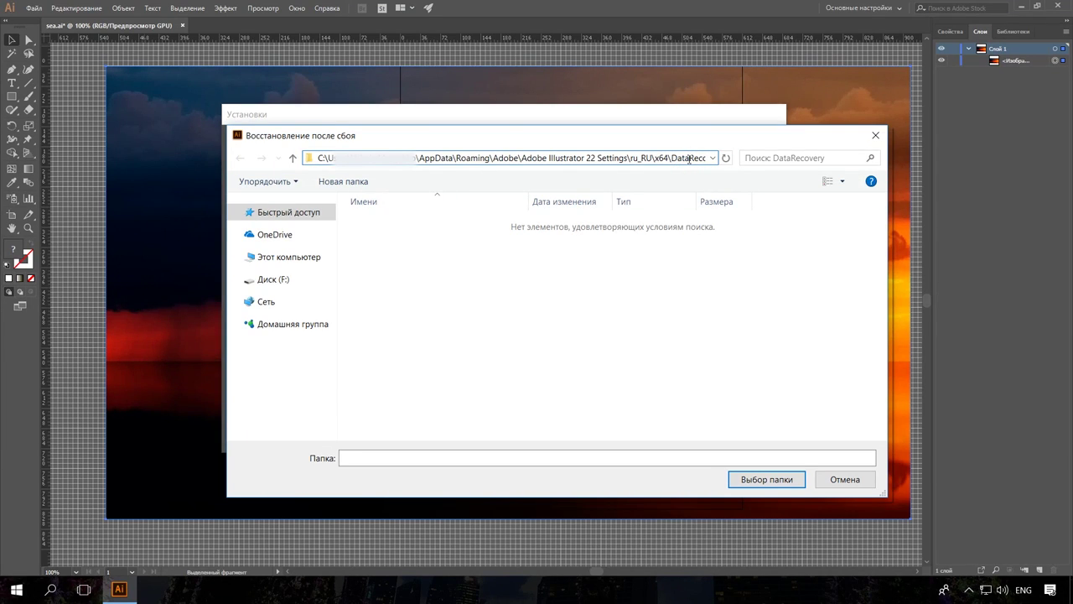
key(End)
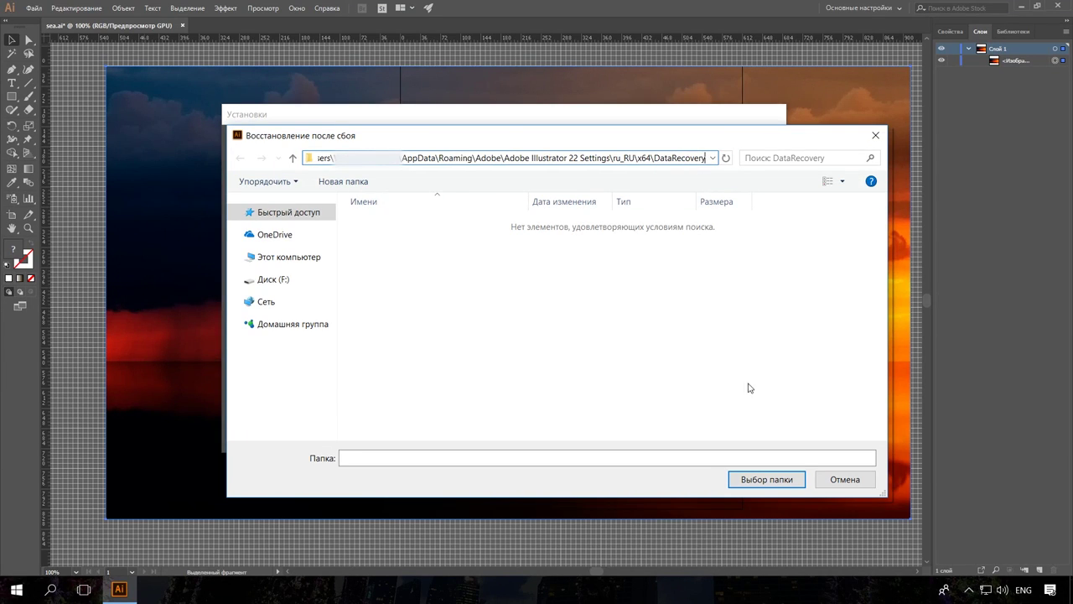
click(775, 480)
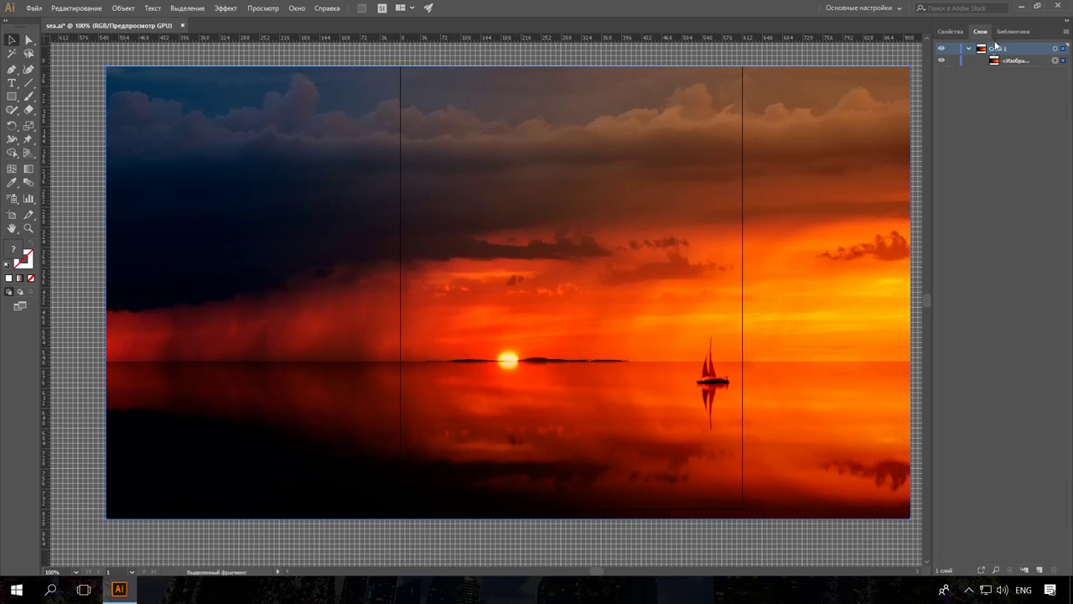
click(1020, 7)
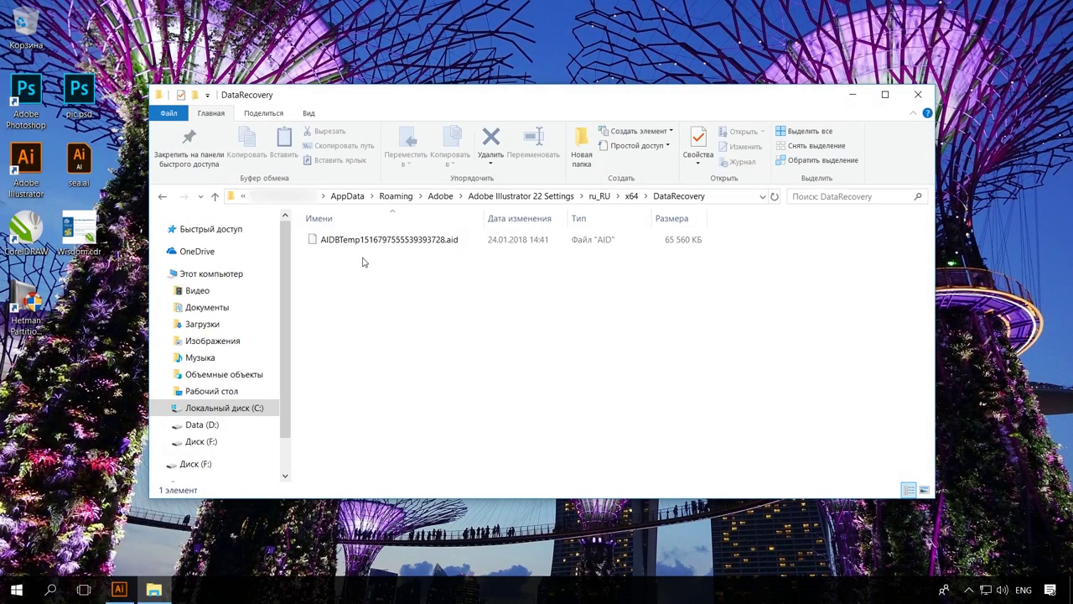
- Open the AIDBTemp .aid recovery file from DataRecovery in Adobe Illustrator CC 2018
click(419, 242)
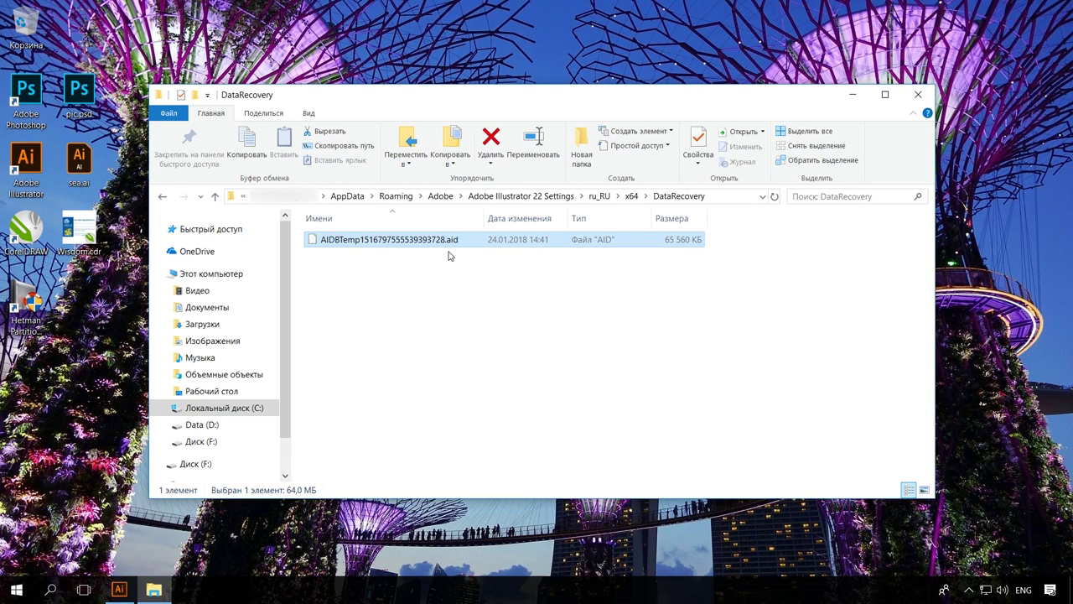
double_click(445, 239)
click(465, 307)
click(467, 262)
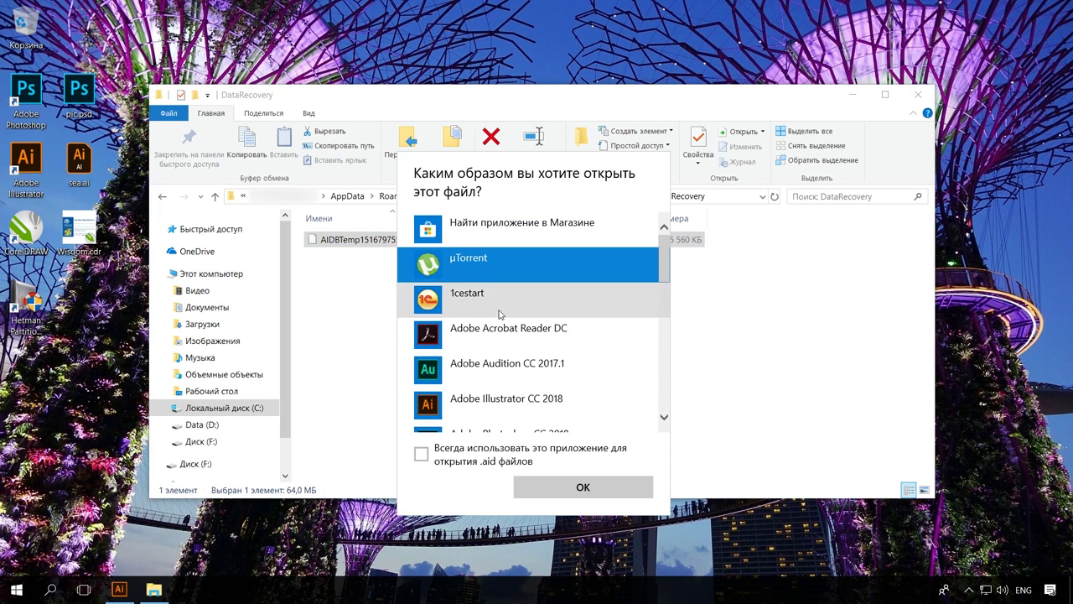
click(505, 401)
click(591, 489)
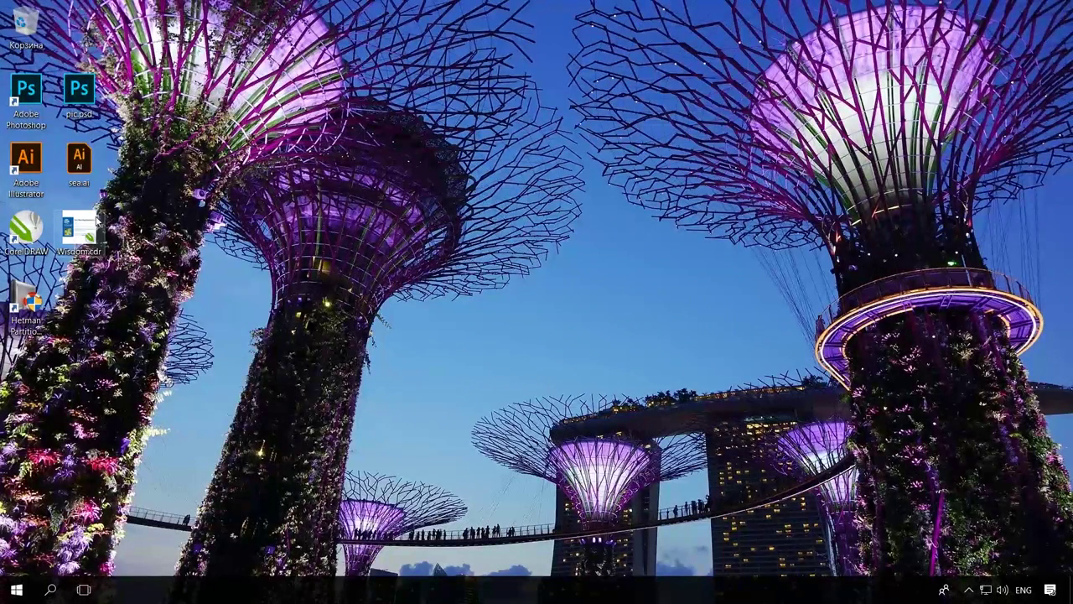
- Launch CorelDRAW 2017 with the Wisdom.cdr appointment card from the desktop and open Инструменты
double_click(80, 228)
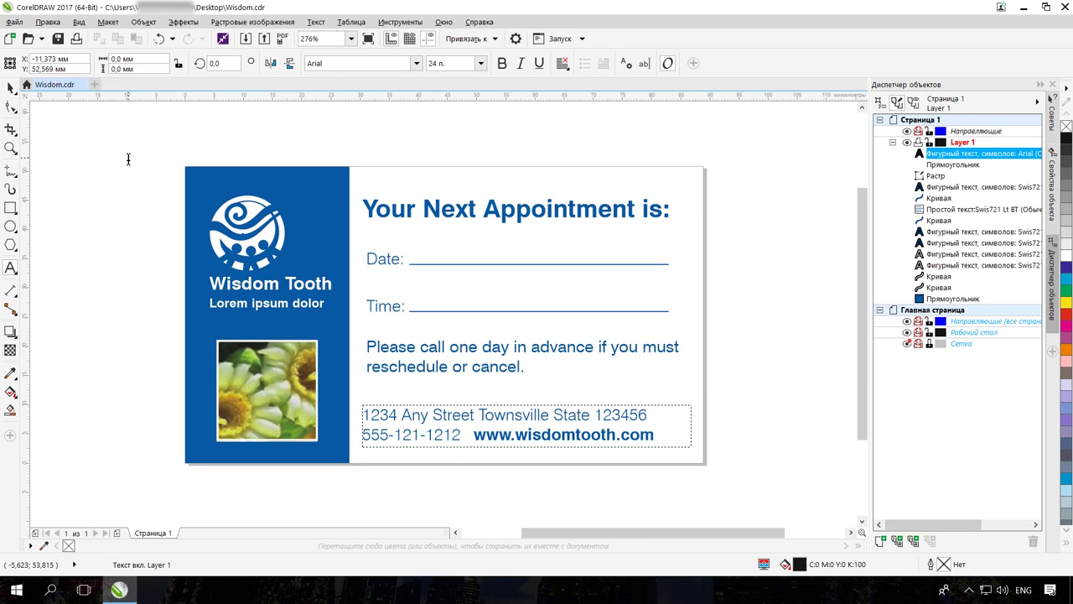
click(411, 23)
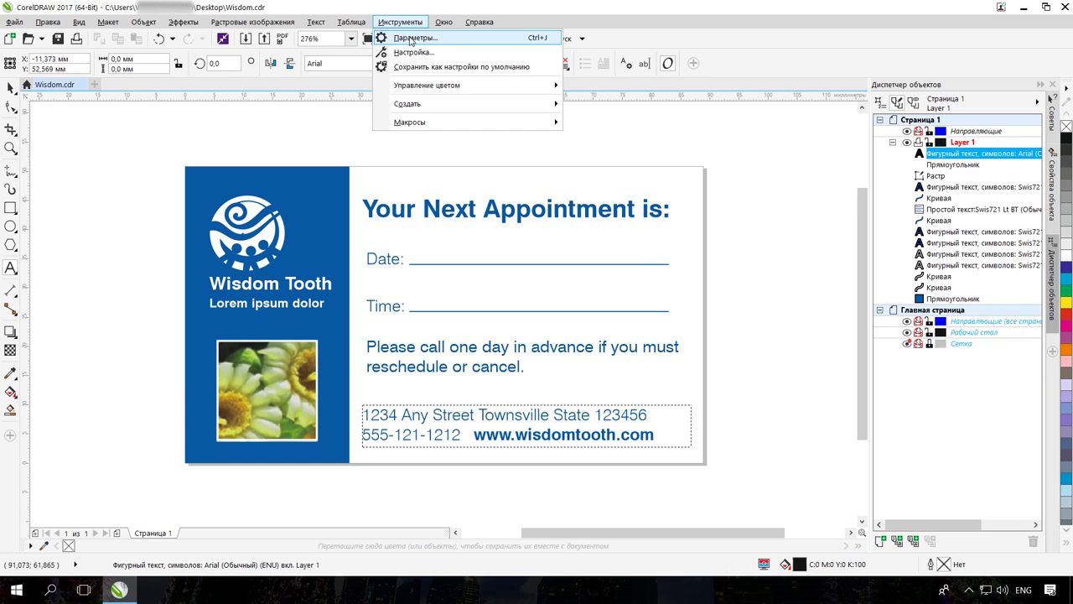
- In CorelDRAW Options > Save, keep autosave on with a 5-minute interval
click(411, 39)
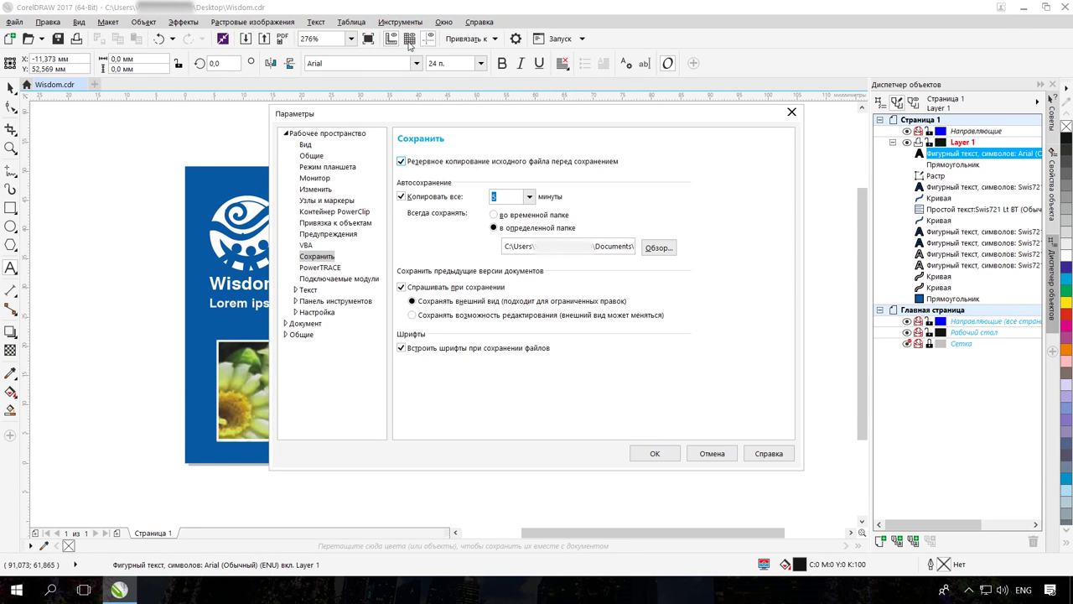
click(355, 136)
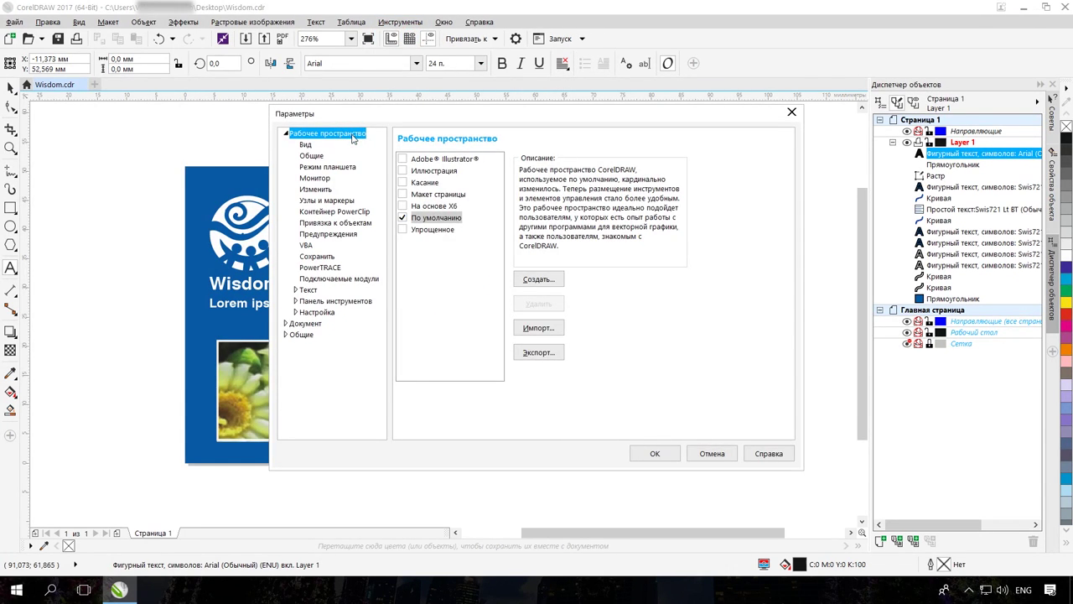
click(325, 258)
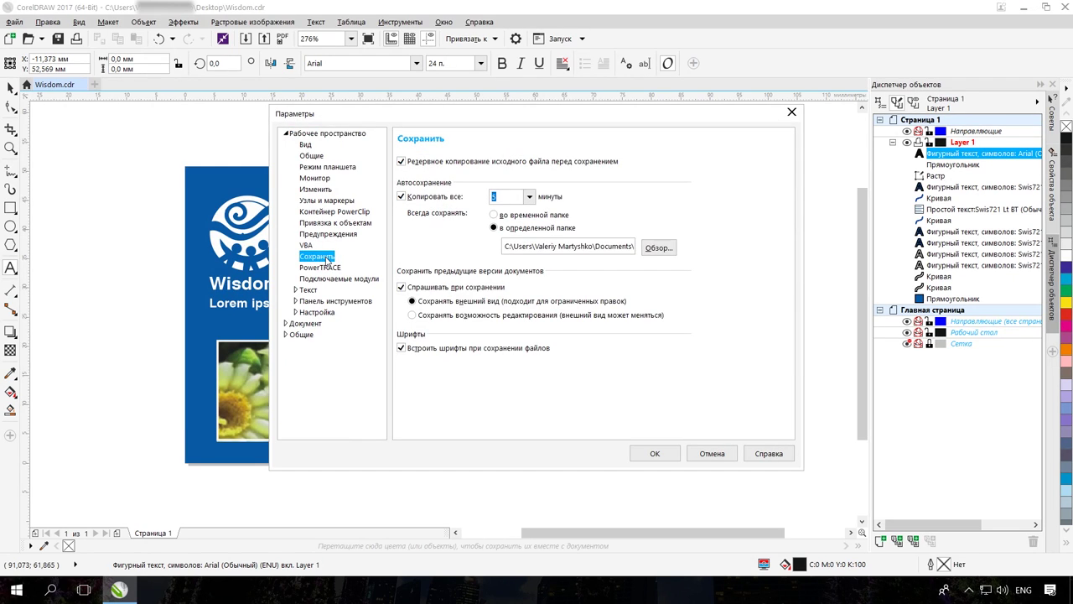
click(400, 196)
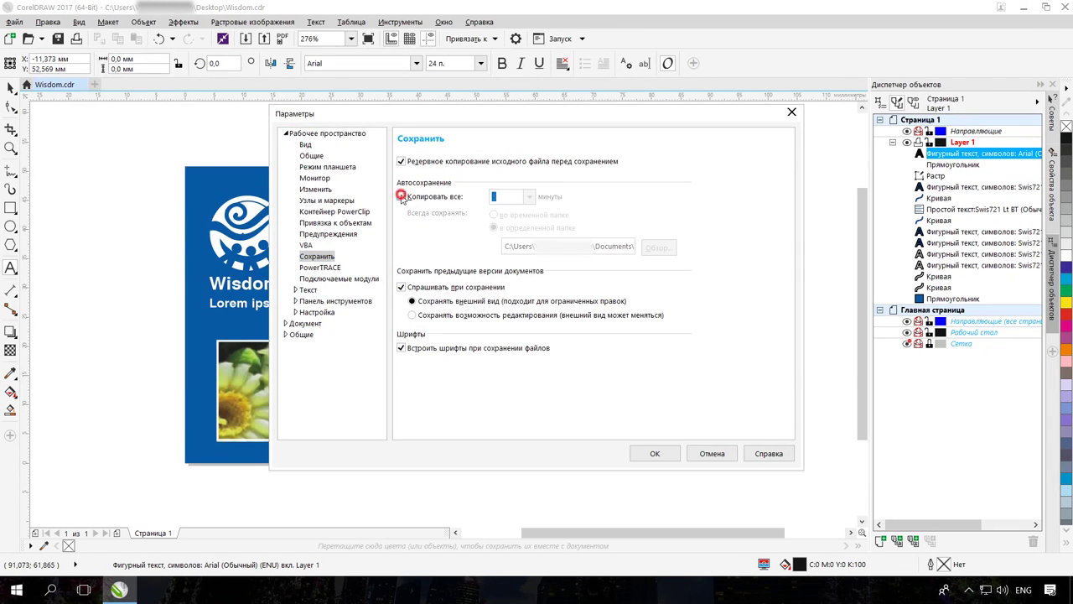
click(401, 197)
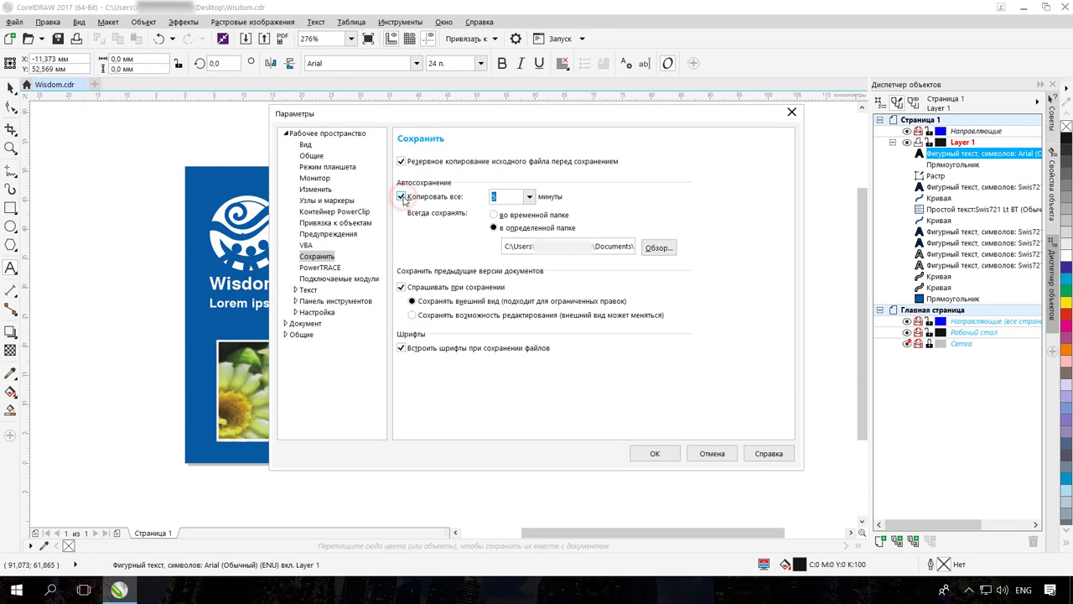
click(530, 198)
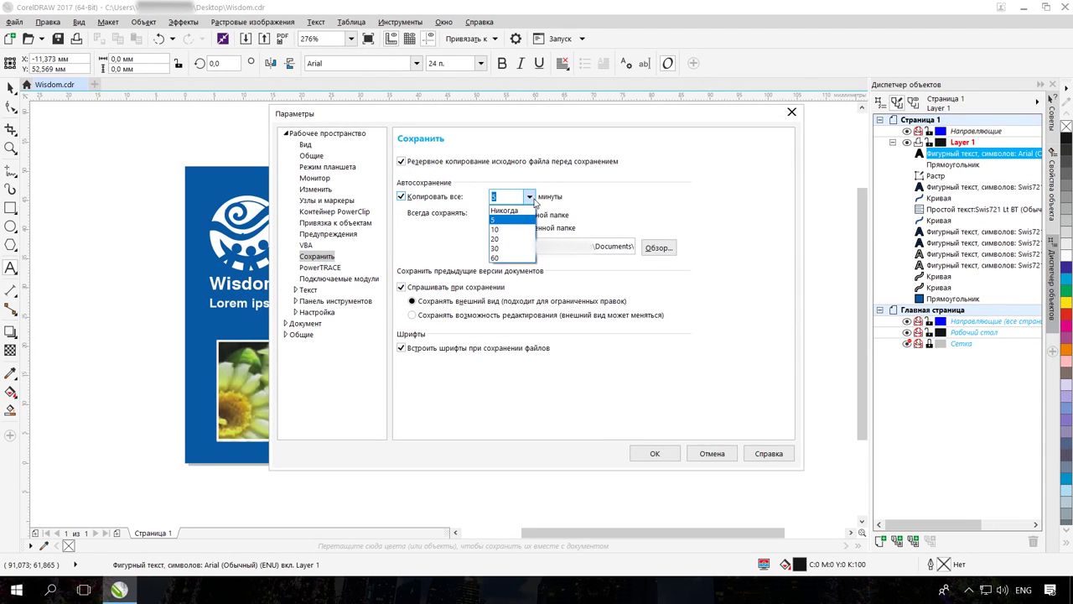
click(535, 202)
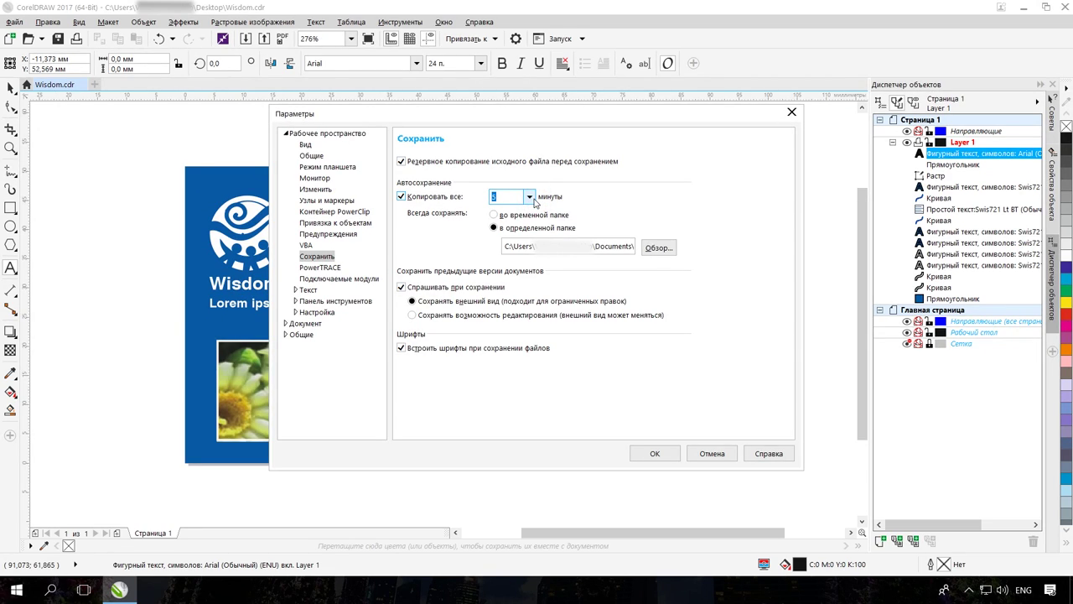
- Store autosave copies in Documents\Corel\AutoSave, then browse to Документы in File Explorer
click(494, 228)
click(655, 247)
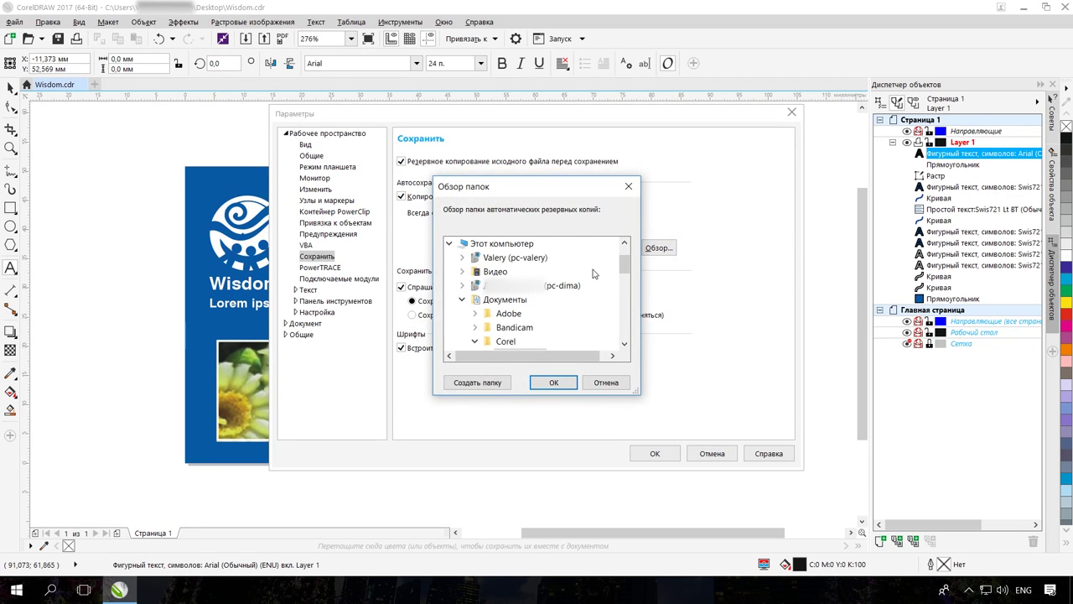
click(533, 317)
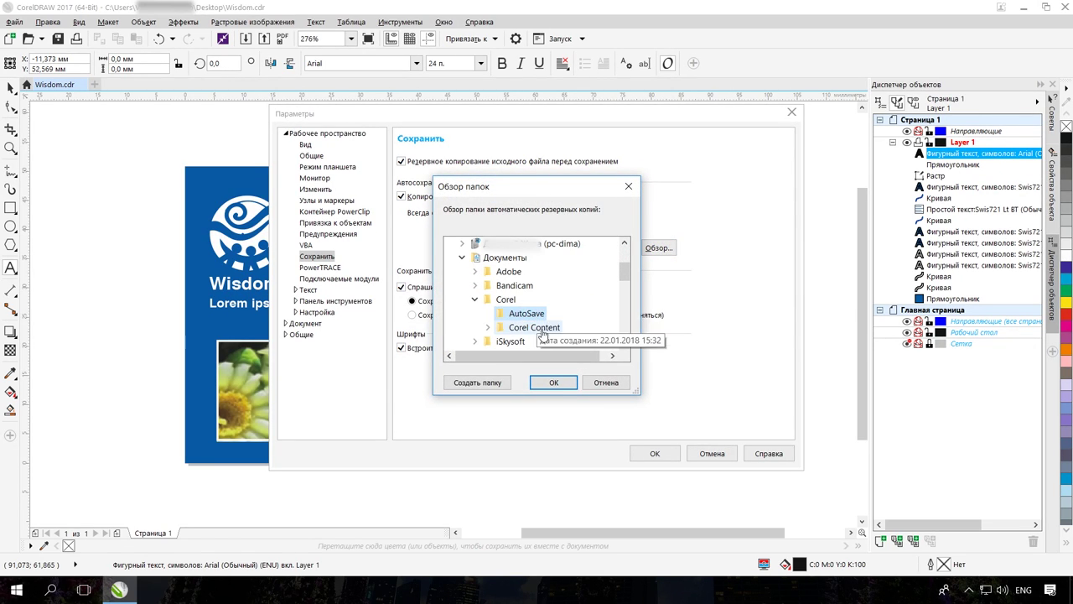
click(553, 382)
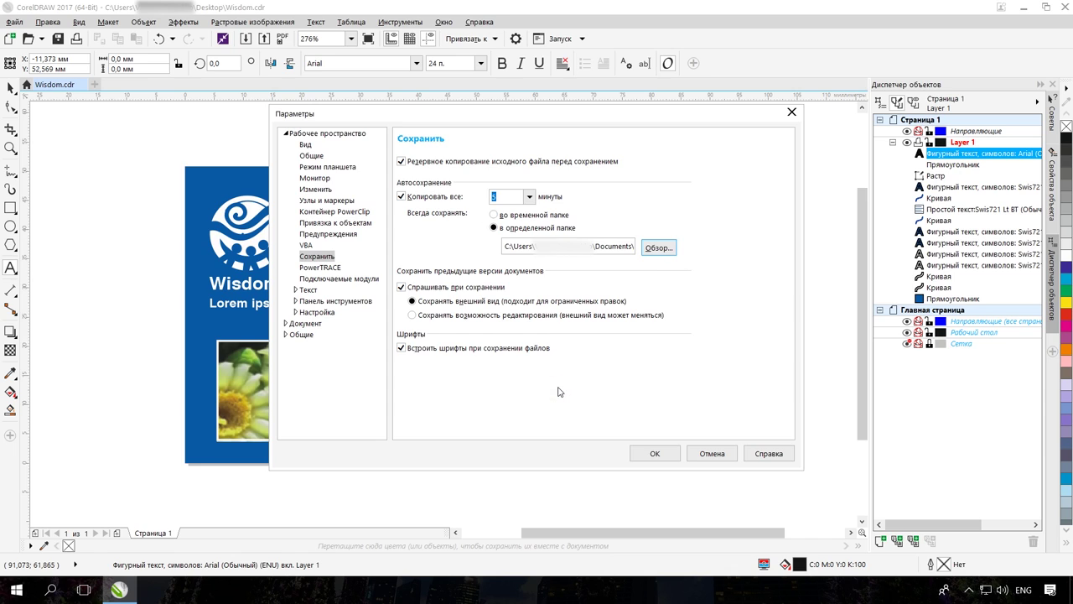
key(super+e)
click(232, 309)
- Open Автокопия_WISDOM.CDR from Documents\Corel\AutoSave in CorelDRAW
double_click(347, 270)
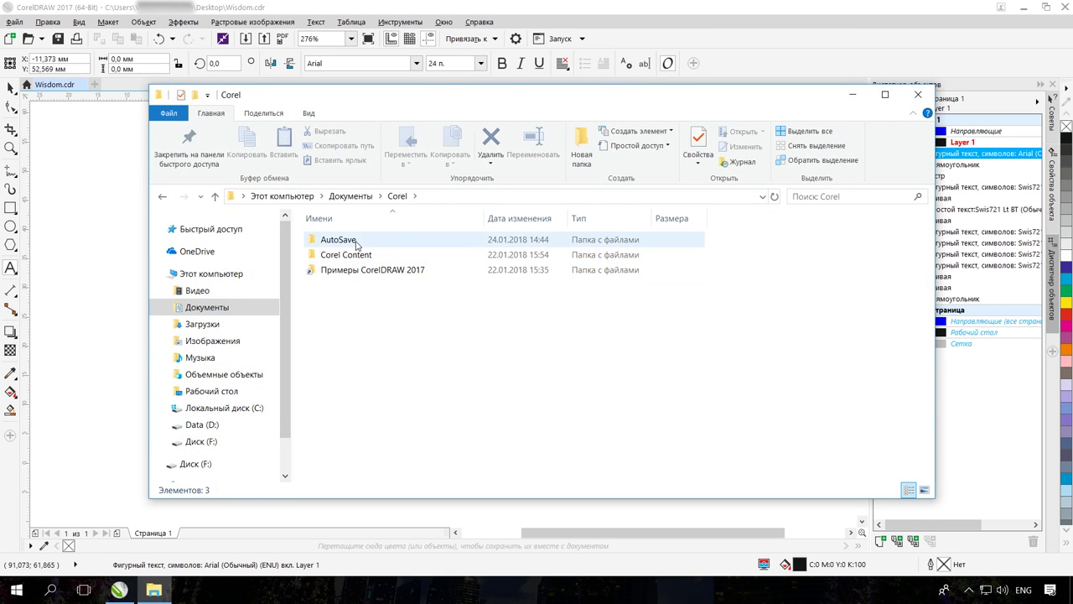
double_click(357, 243)
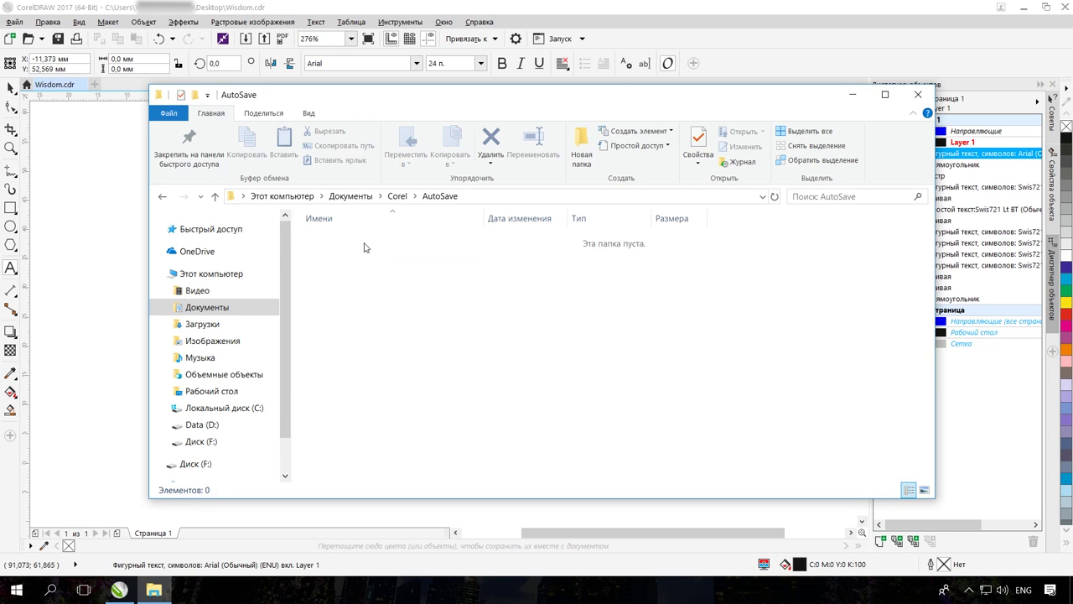
double_click(434, 240)
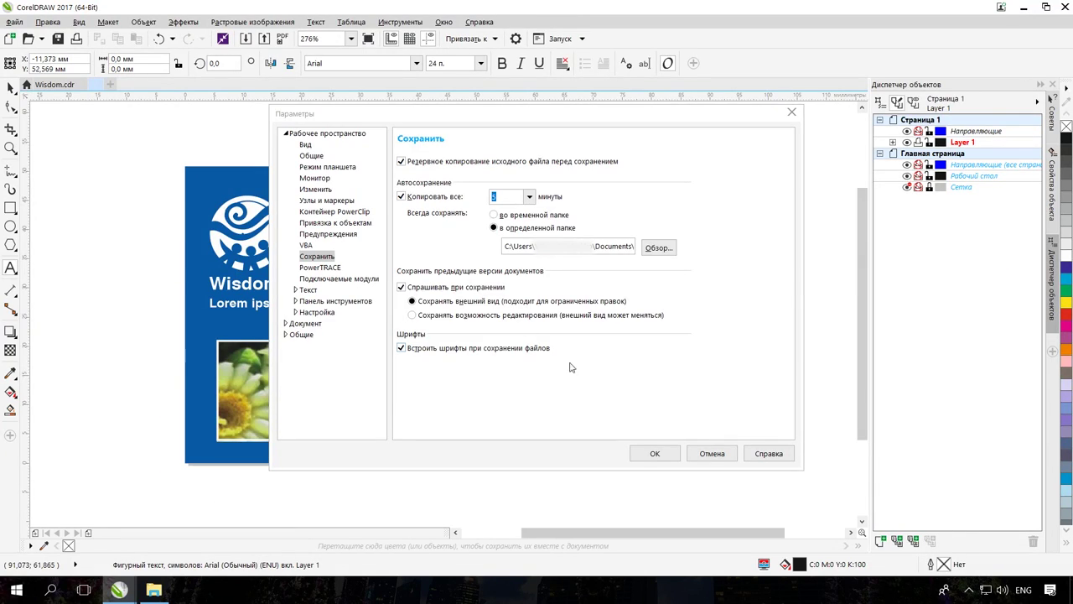
click(644, 454)
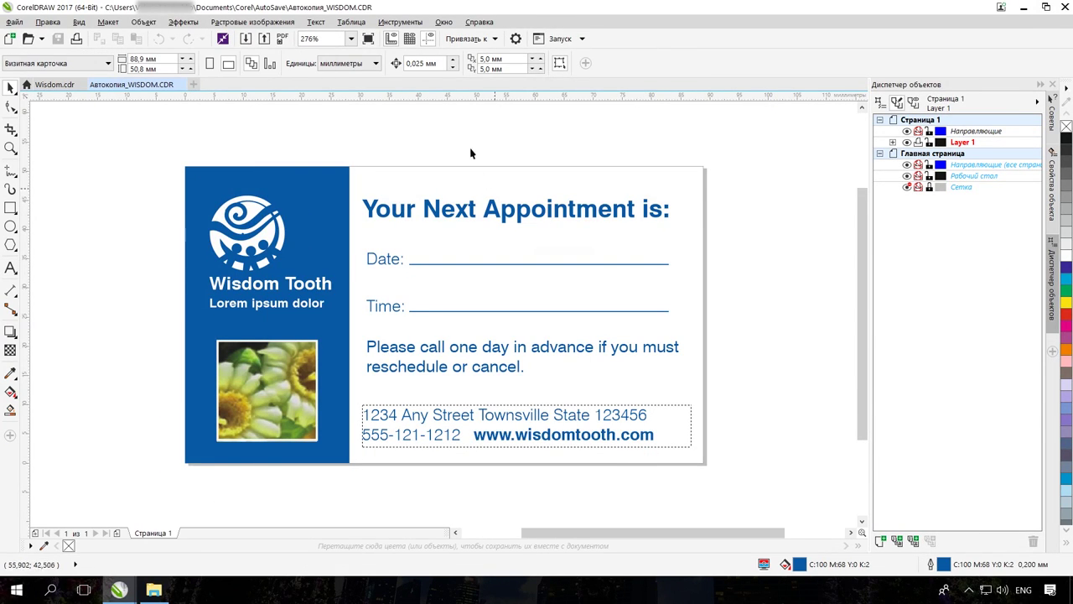
- Reopen CorelDRAW's save options and keep backing up the original before saving enabled
click(400, 21)
click(417, 39)
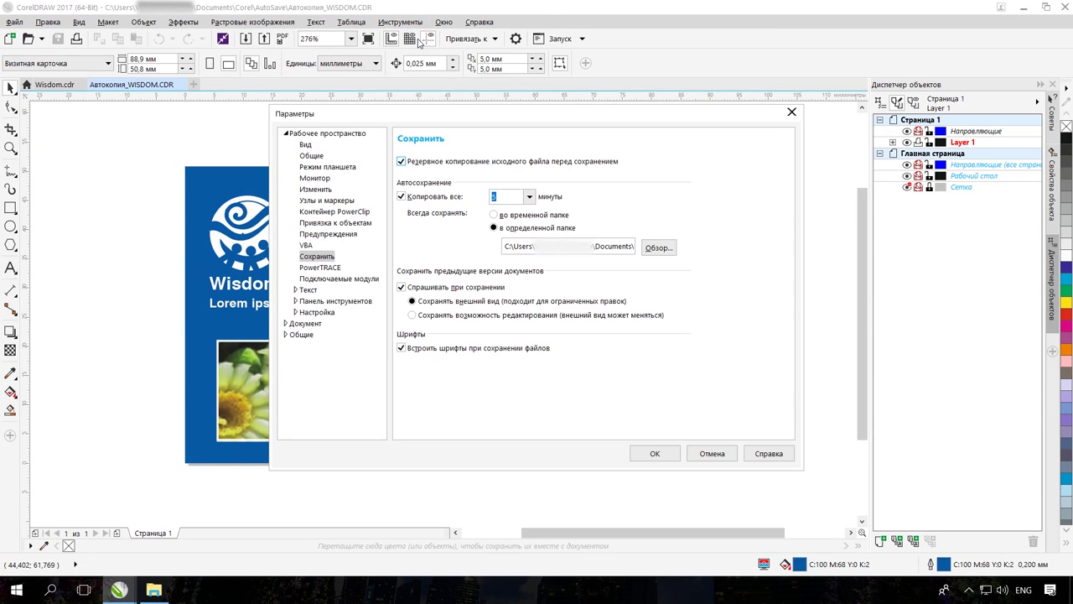
click(401, 161)
click(401, 162)
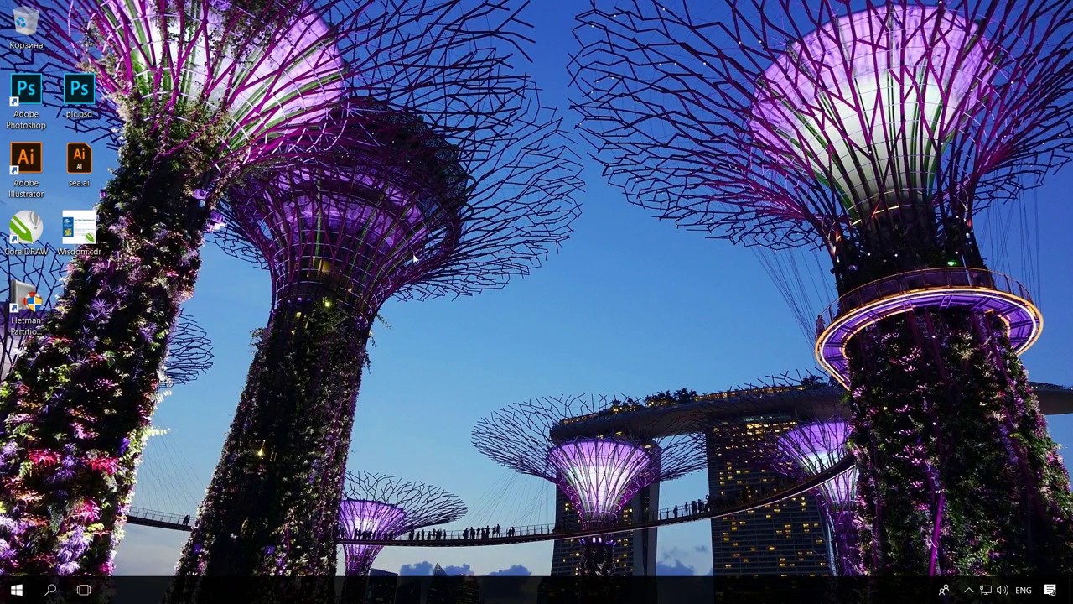
- Quick-scan disk F in Hetman Partition Recovery and select the found CorelDRAW.cdr file
click(27, 312)
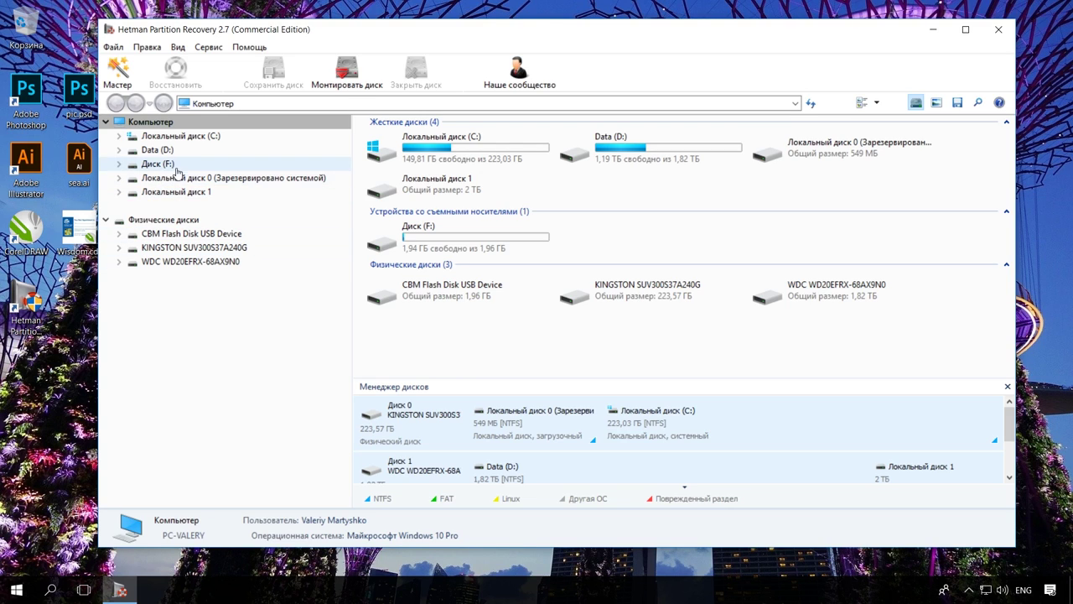
double_click(159, 164)
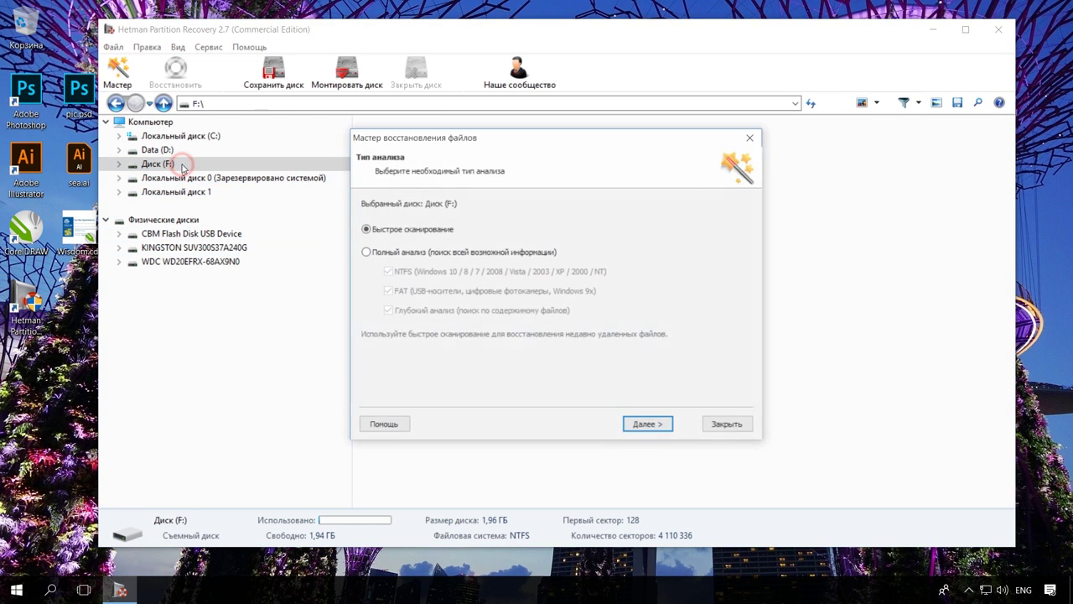
click(643, 419)
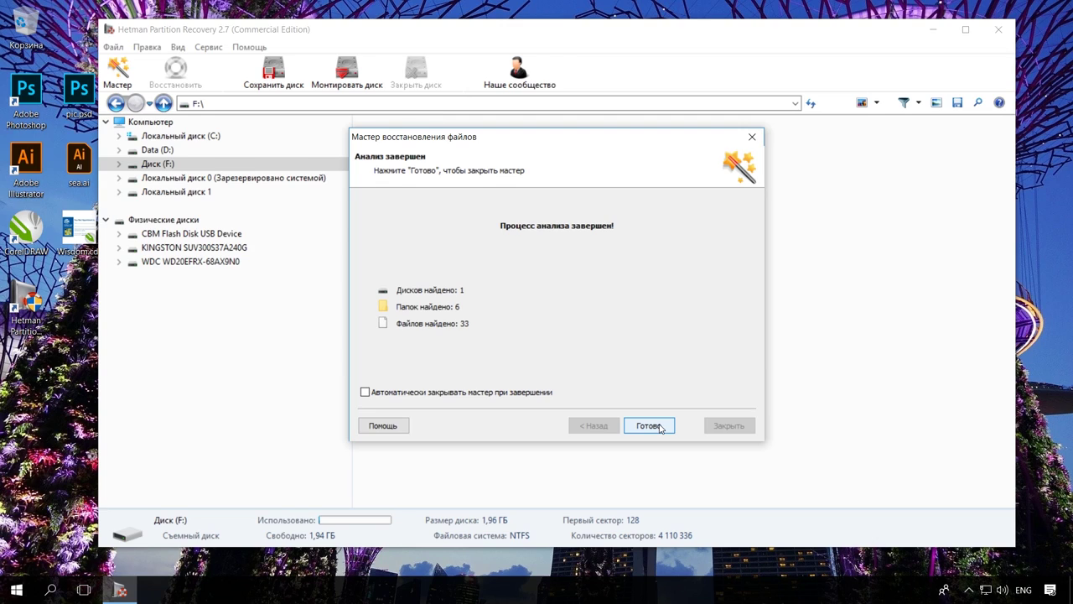
click(661, 428)
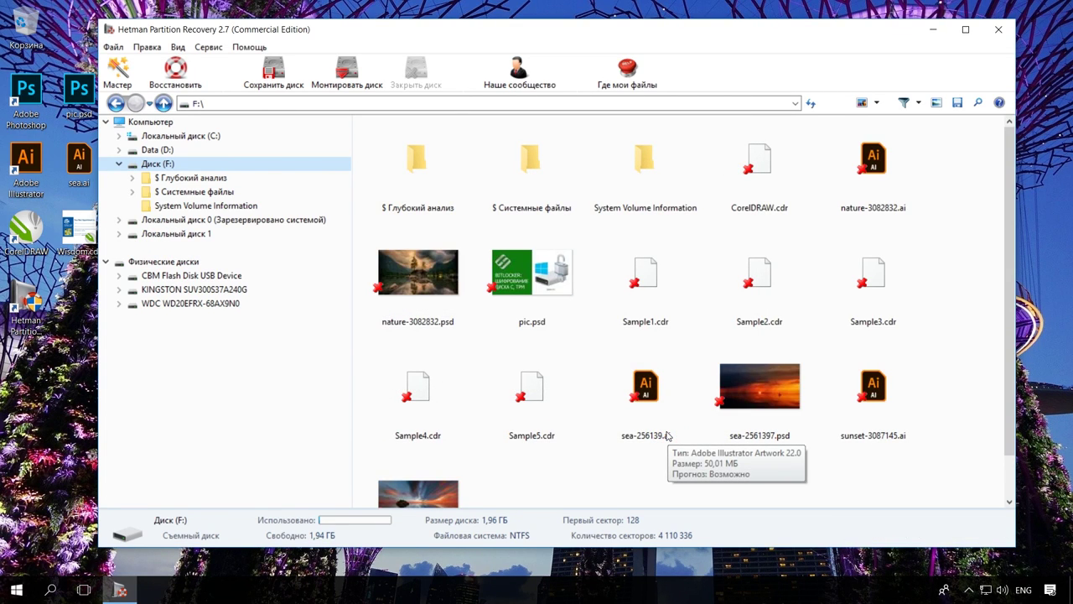
click(759, 172)
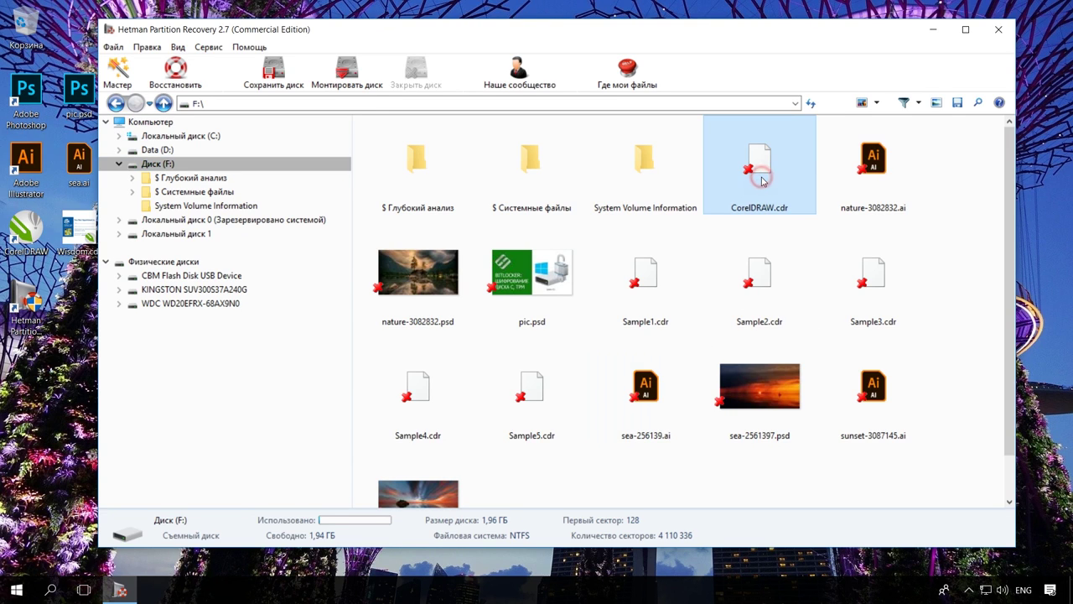
- Select all found files and start recovering them to the hard disk
key(shift+Down)
key(shift+Down)
key(shift+Down)
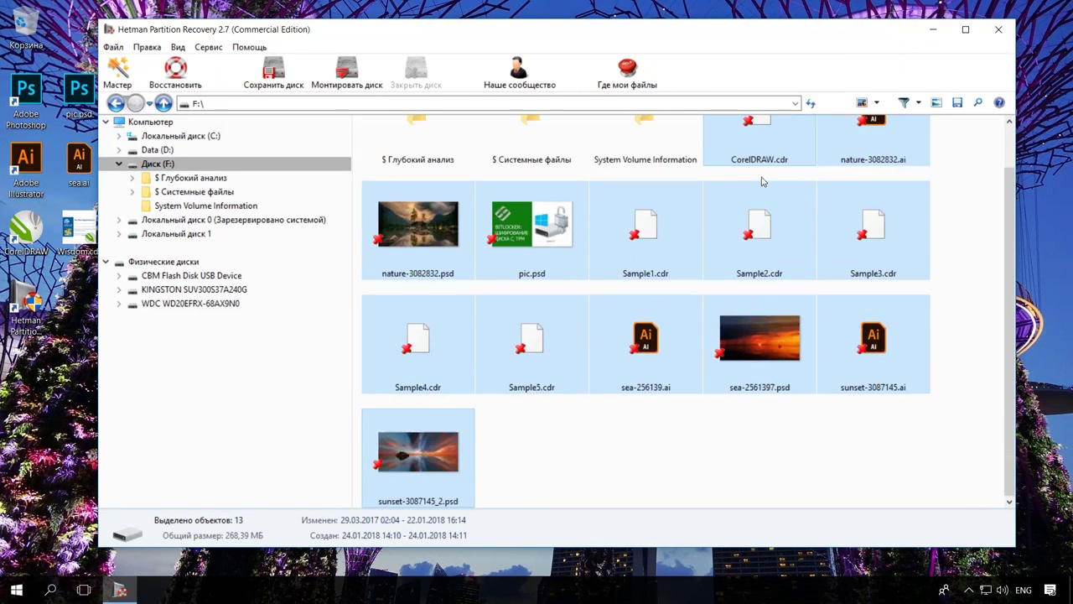
right_click(653, 212)
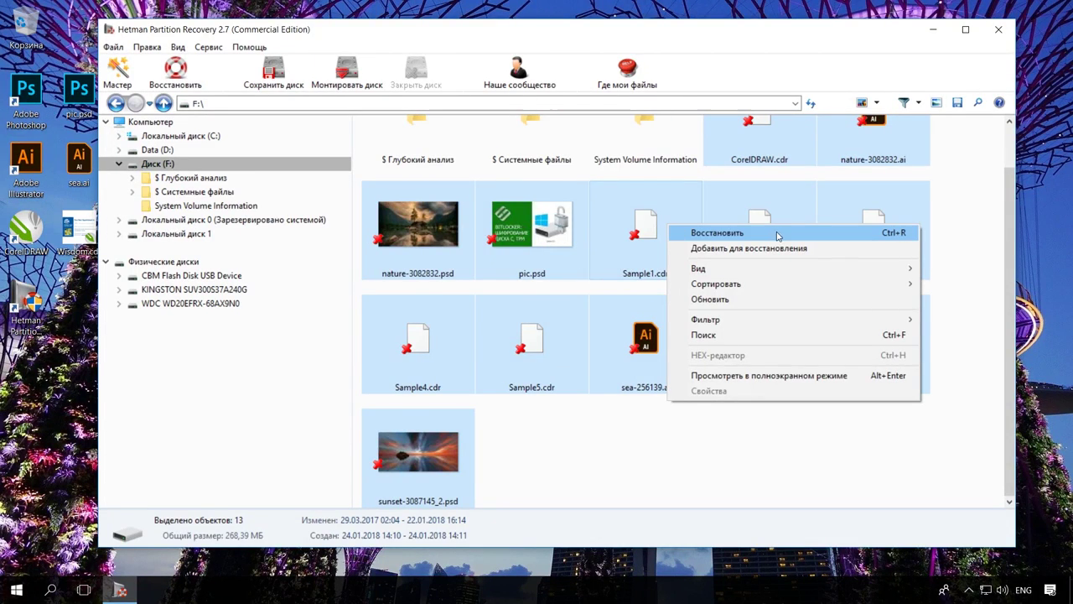
click(780, 234)
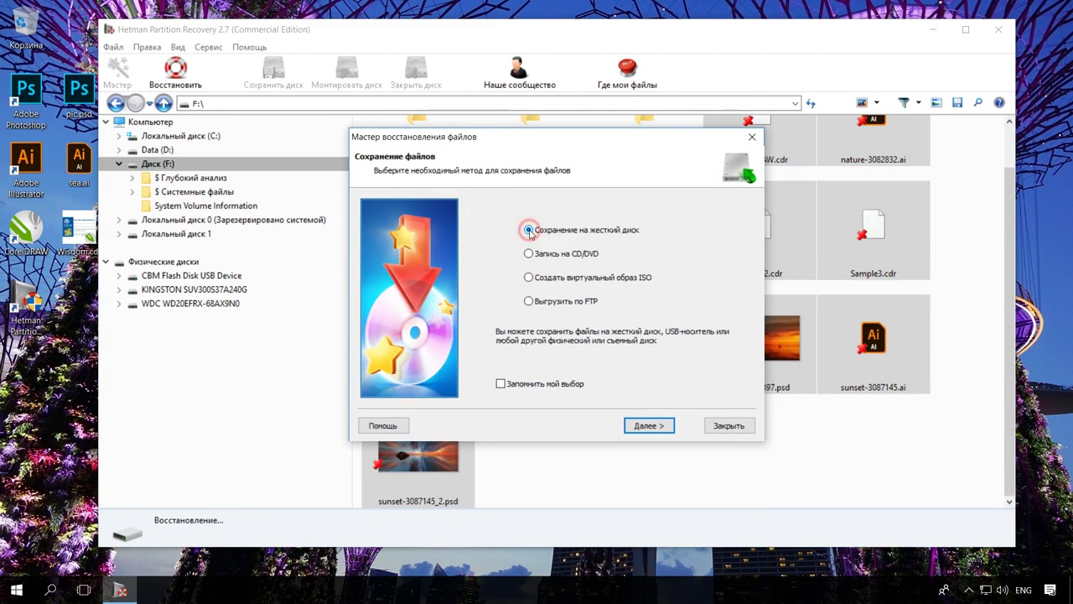
click(661, 431)
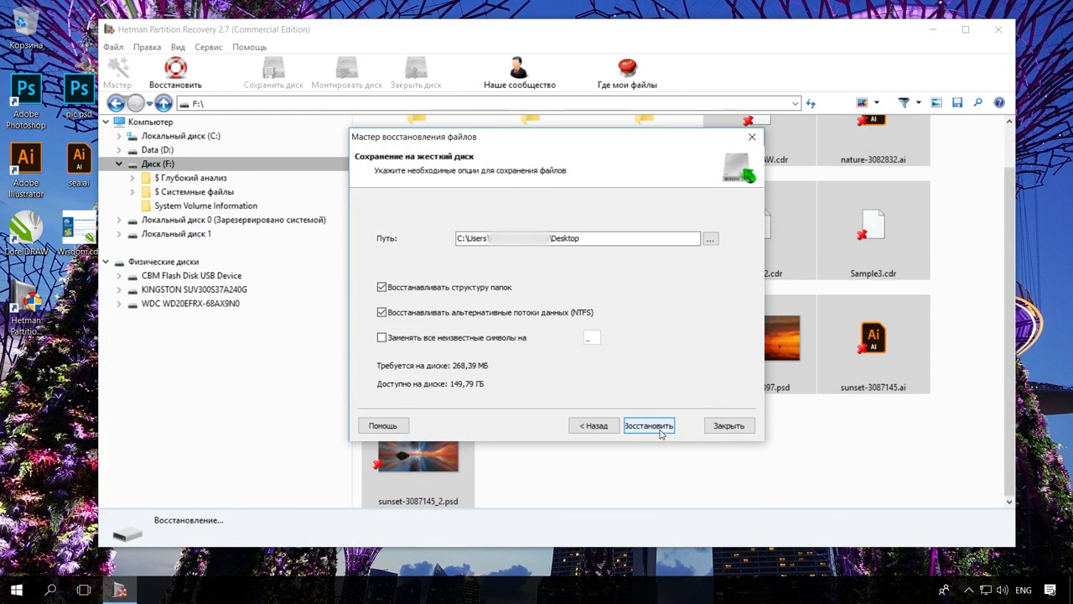
click(596, 239)
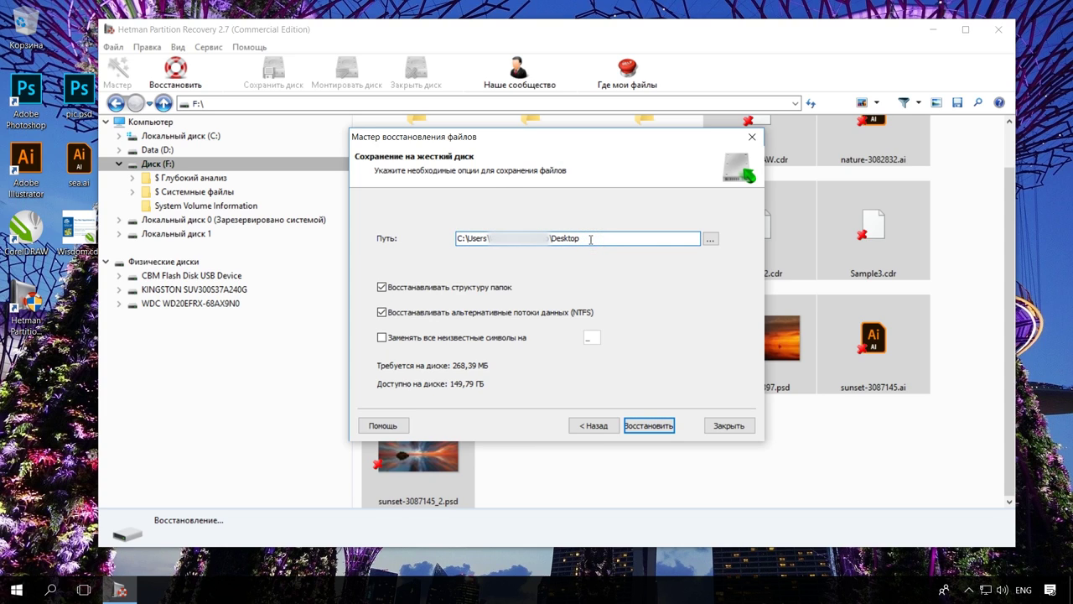
- Create Новая папка on the desktop and recover the files into it
right_click(29, 213)
mouse_move(67, 347)
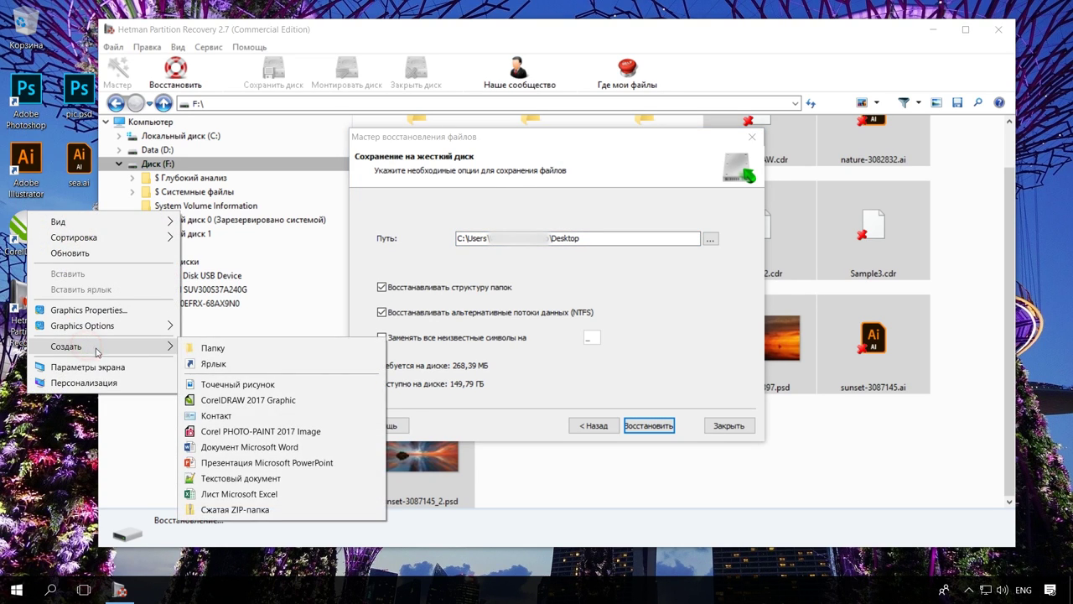
click(213, 347)
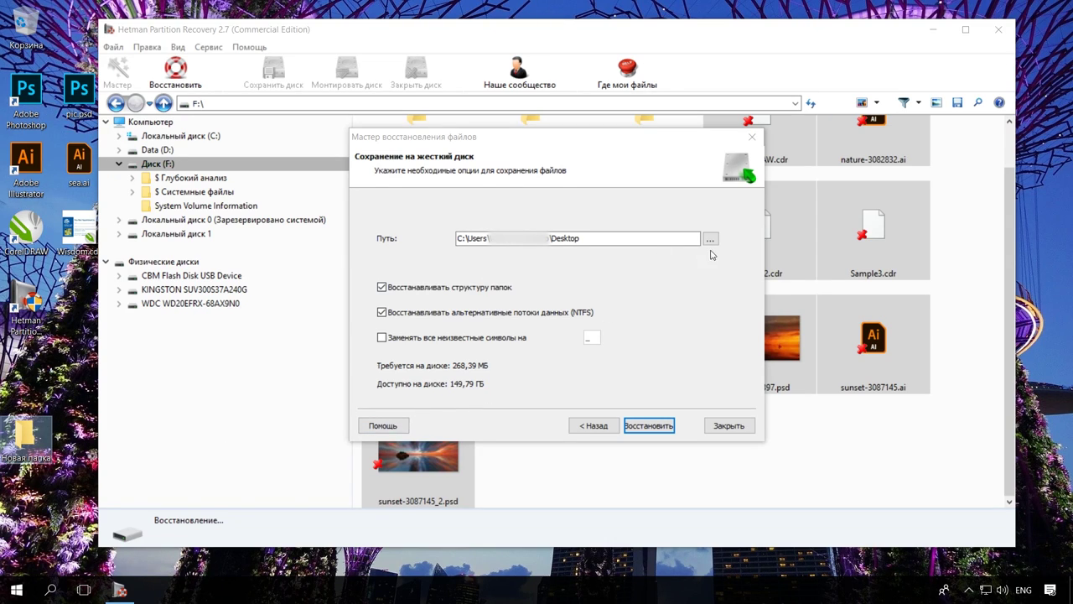
click(711, 239)
click(454, 396)
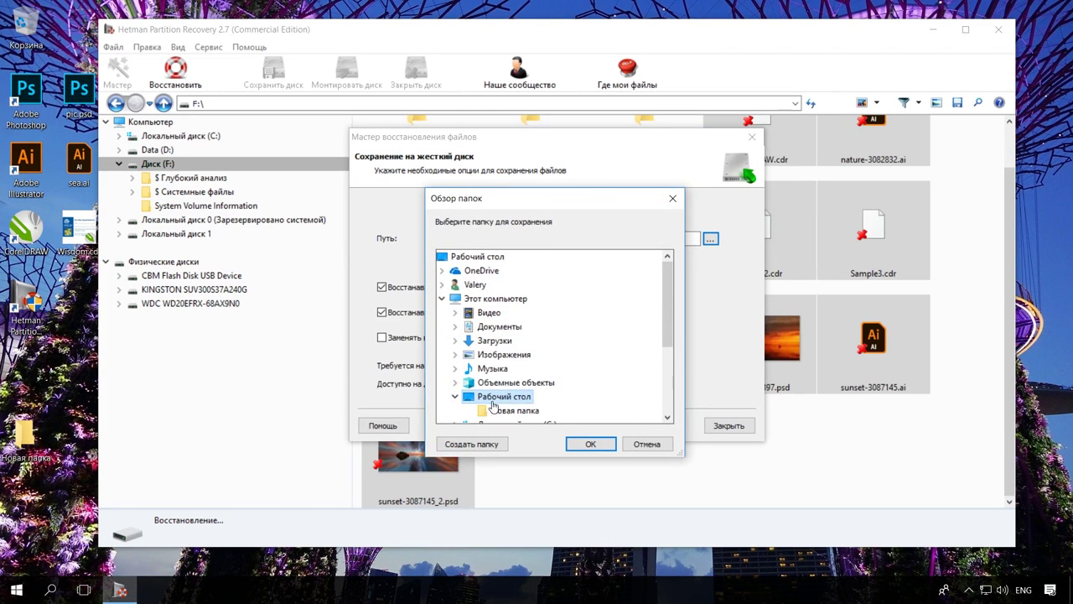
click(513, 410)
click(590, 444)
click(659, 427)
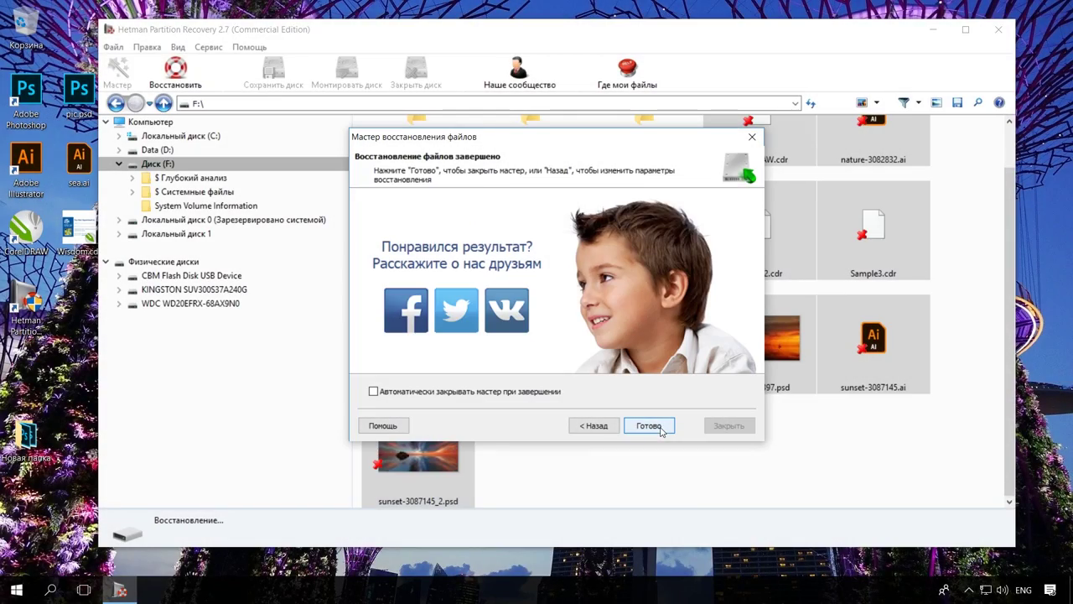
click(660, 429)
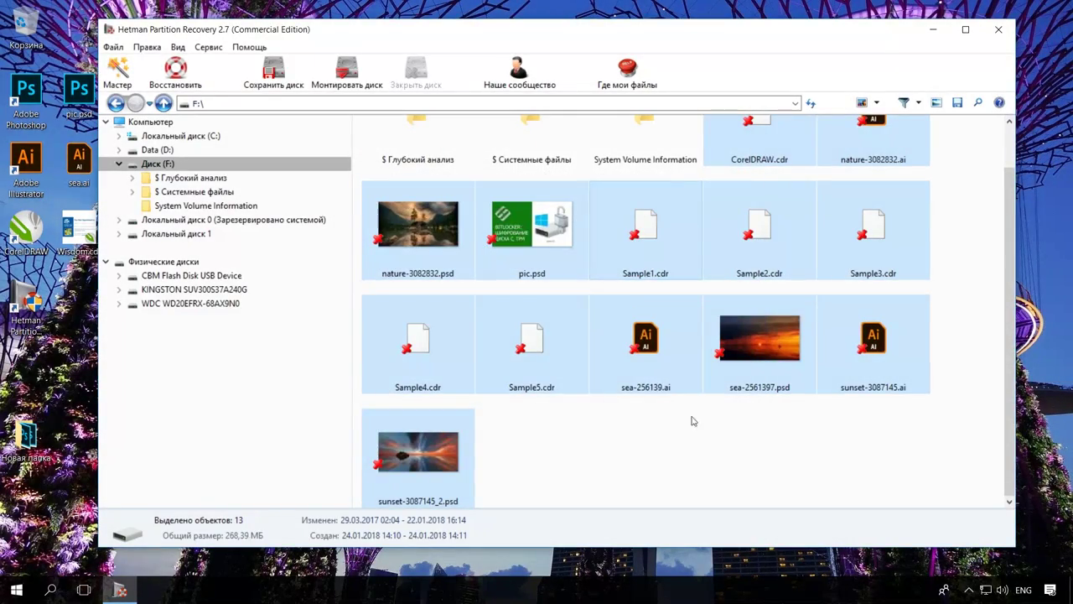
- Open the desktop folder Новая папка and view its recovered files as Large icons
click(933, 29)
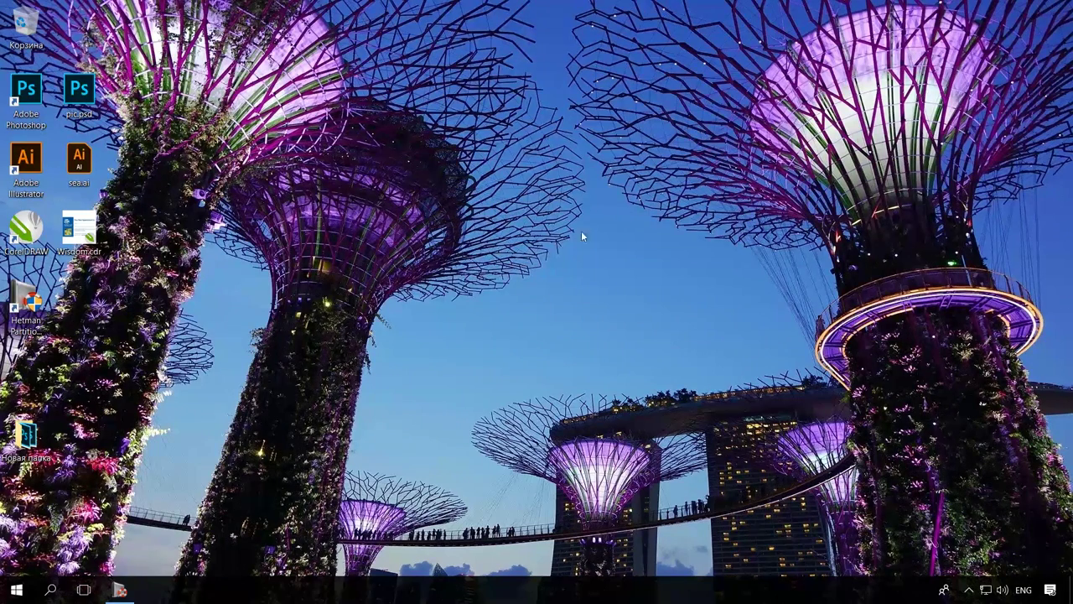
double_click(28, 436)
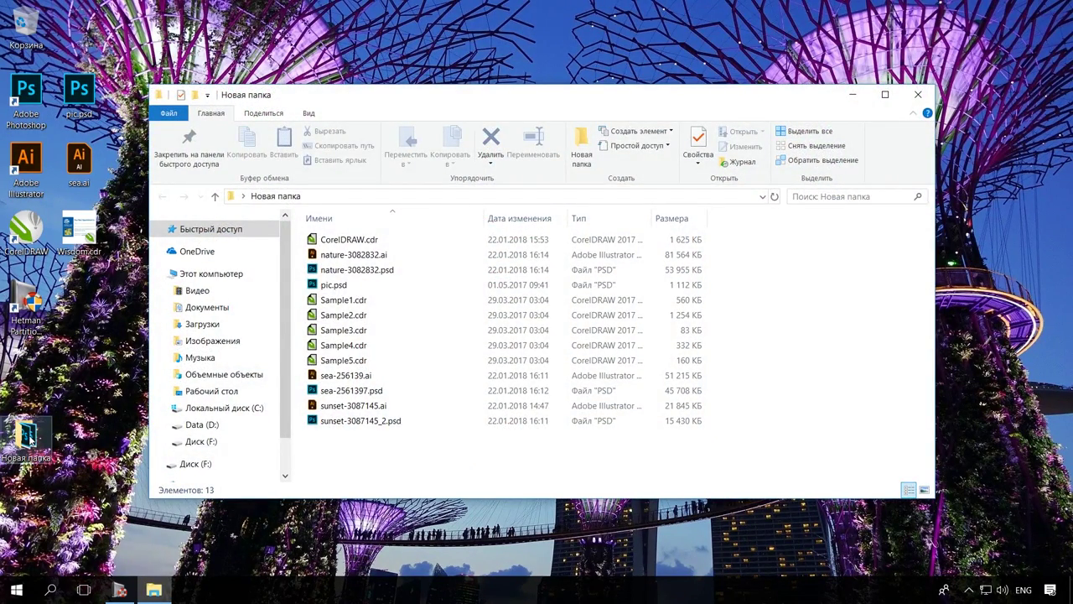
click(310, 114)
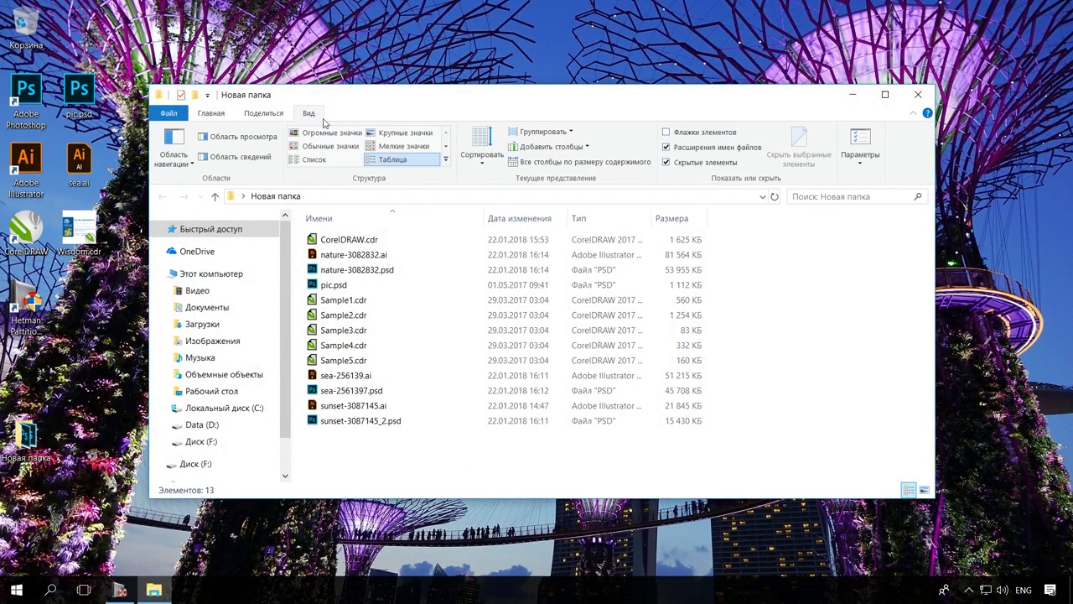
click(396, 132)
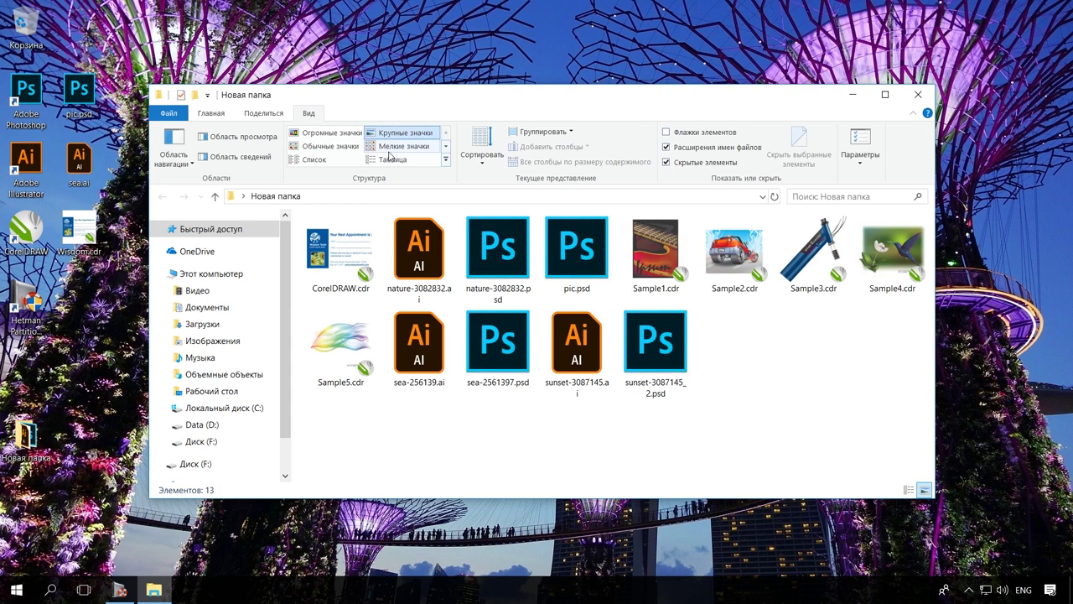